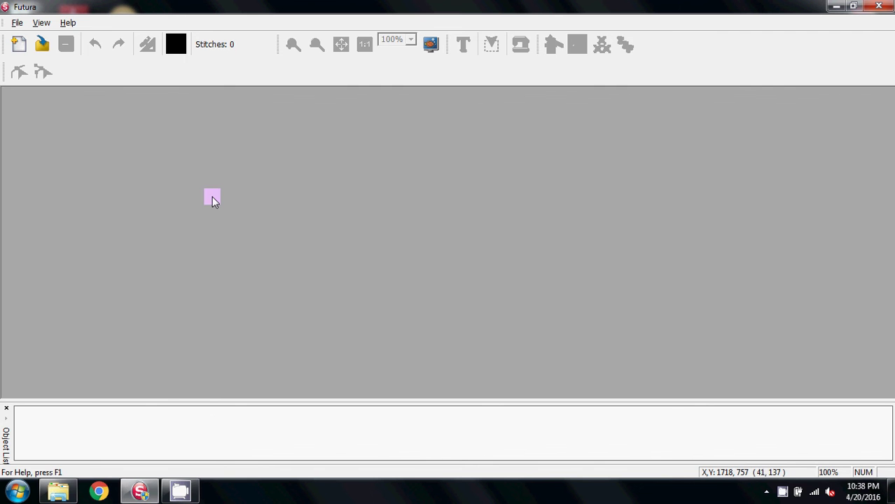
Create a new blank design canvas (Canvas6) with an empty hoop
{"action": "left_click", "coordinate": [18, 43]}
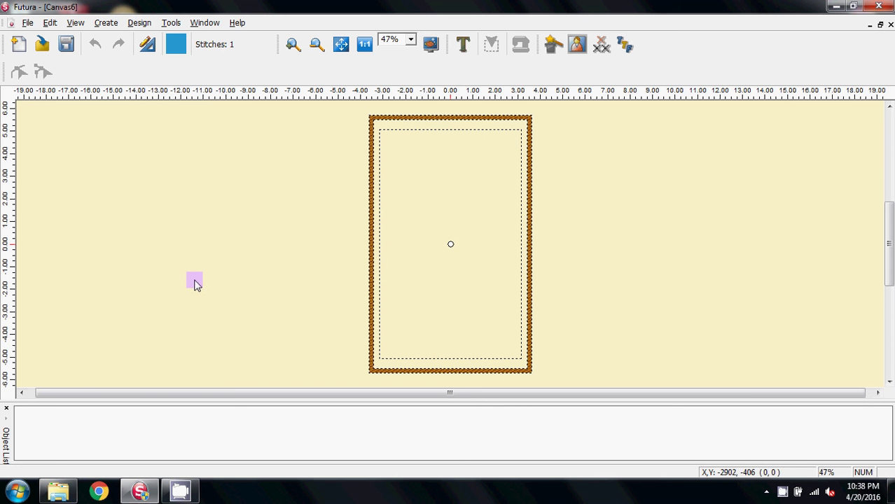
{"action": "left_click", "coordinate": [104, 23]}
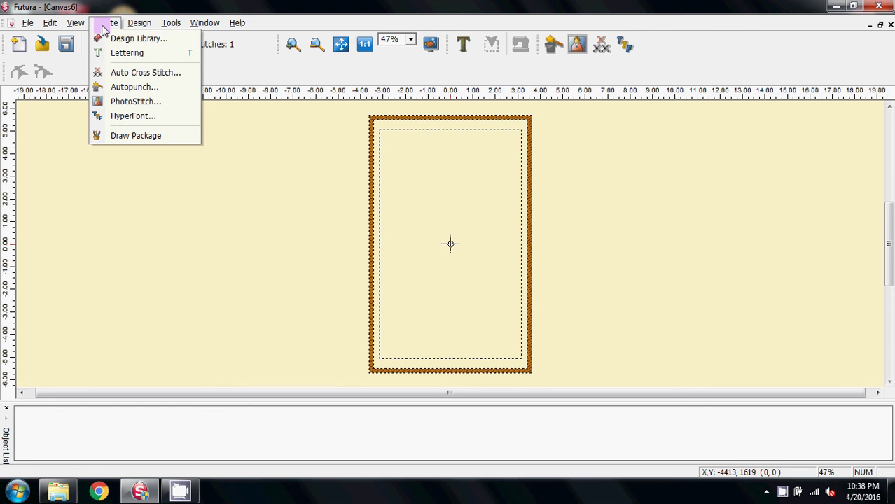
Start the Autopunch Wizard and load the flower1.bmp heart-petal image
{"action": "left_click", "coordinate": [130, 94]}
{"action": "left_click", "coordinate": [546, 383]}
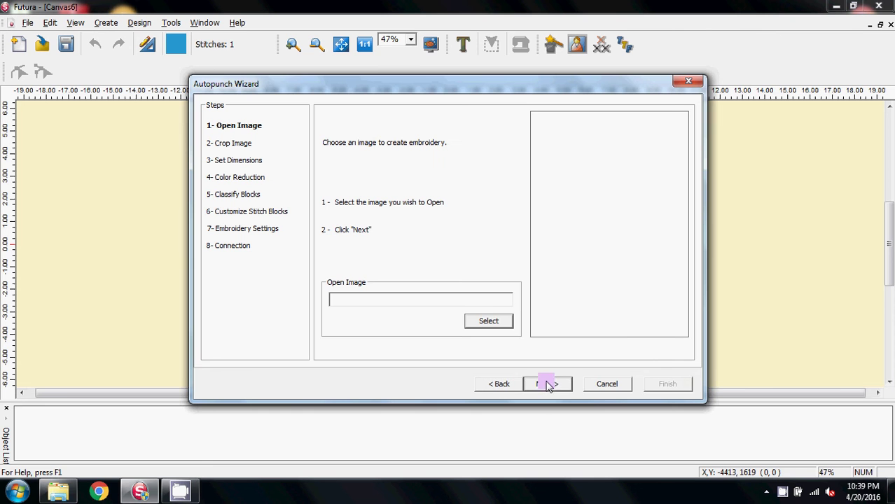
{"action": "left_click", "coordinate": [488, 322]}
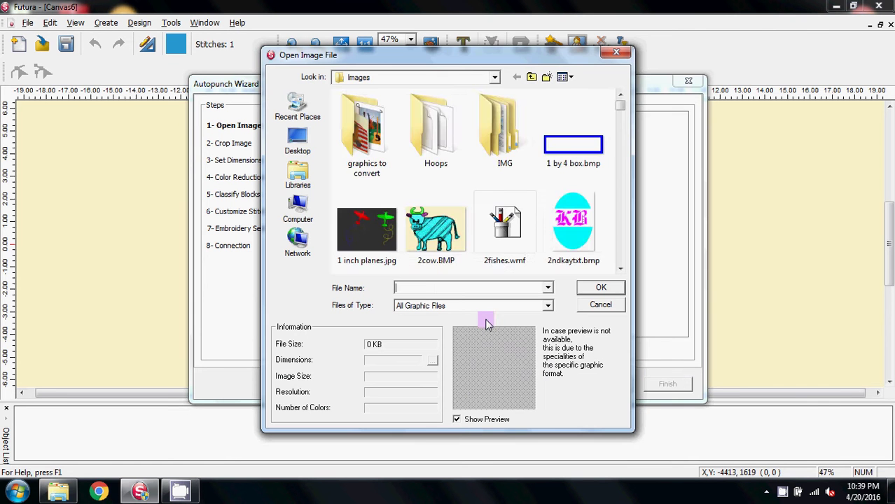
{"action": "left_click", "coordinate": [524, 218]}
{"action": "scroll", "coordinate": [523, 218], "scroll_direction": "down", "scroll_amount": 3}
{"action": "scroll", "coordinate": [525, 221], "scroll_direction": "down", "scroll_amount": 5}
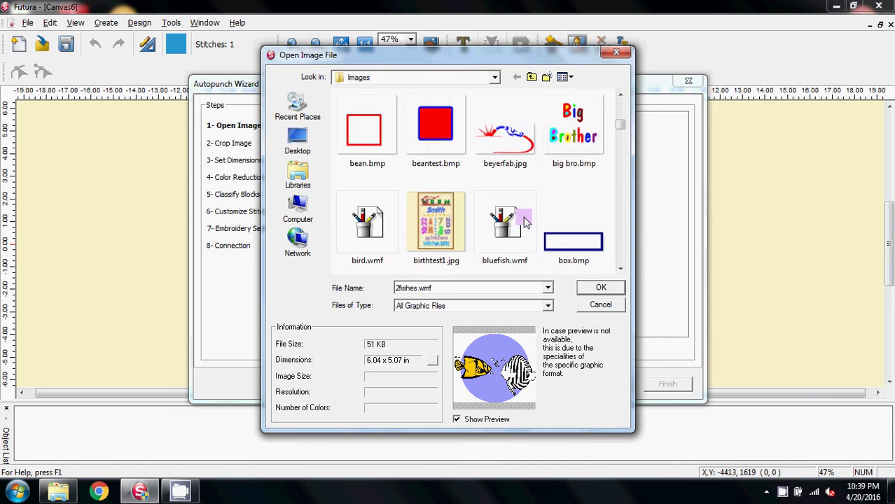
{"action": "scroll", "coordinate": [526, 221], "scroll_direction": "down", "scroll_amount": 1}
{"action": "scroll", "coordinate": [525, 221], "scroll_direction": "down", "scroll_amount": 6}
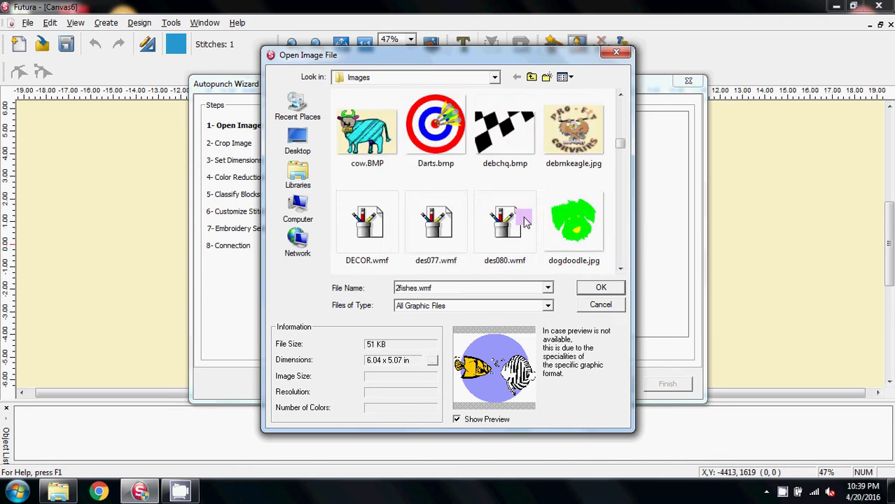
{"action": "double_click", "coordinate": [422, 226]}
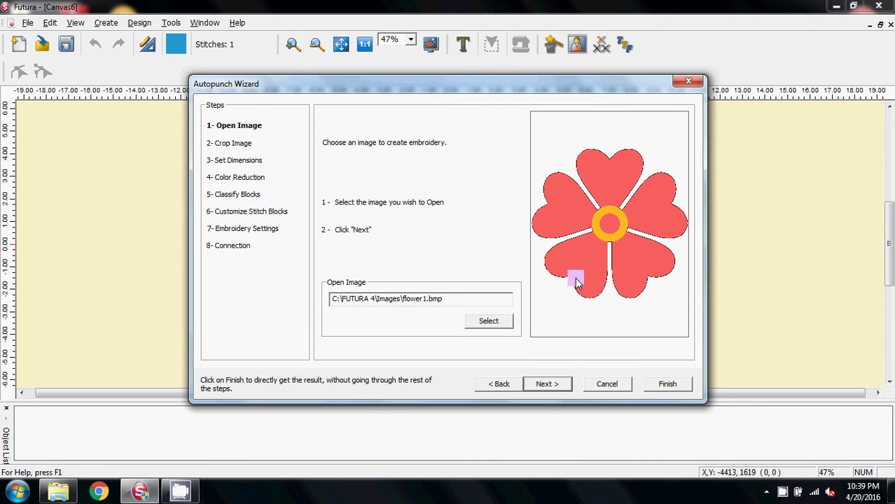
Keep the image uncropped and size it to 5 inches wide (4.79 inches high)
{"action": "left_click", "coordinate": [547, 387]}
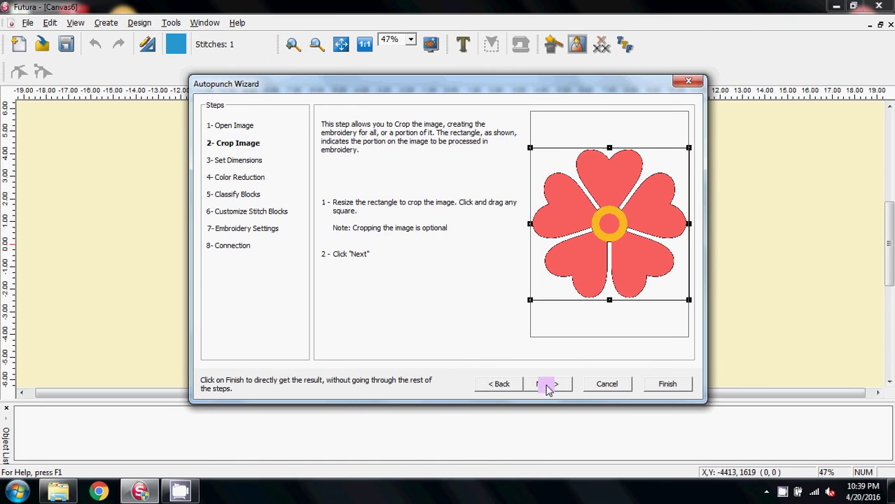
{"action": "left_click", "coordinate": [547, 387]}
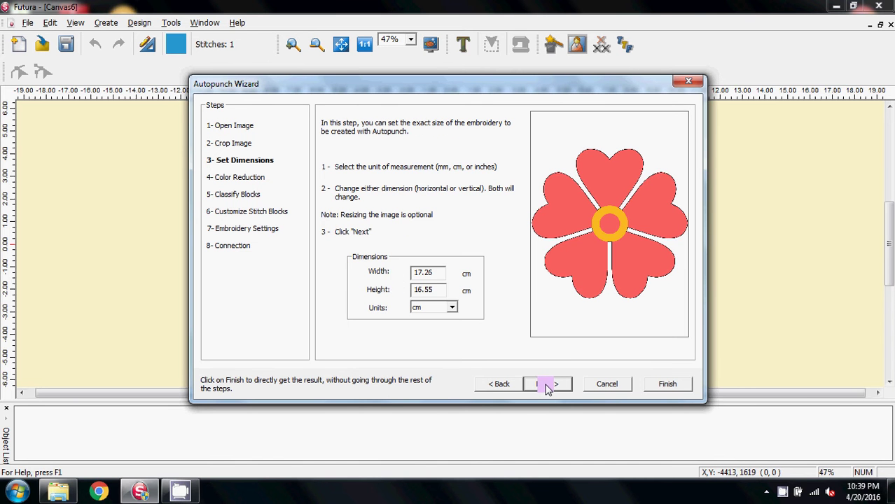
{"action": "left_click", "coordinate": [452, 307]}
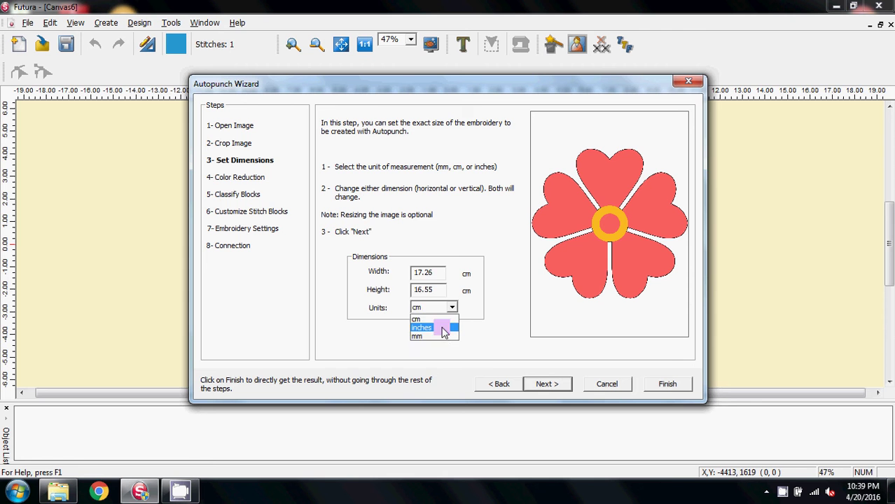
{"action": "left_click", "coordinate": [443, 328]}
{"action": "left_click_drag", "start_coordinate": [437, 273], "coordinate": [385, 279]}
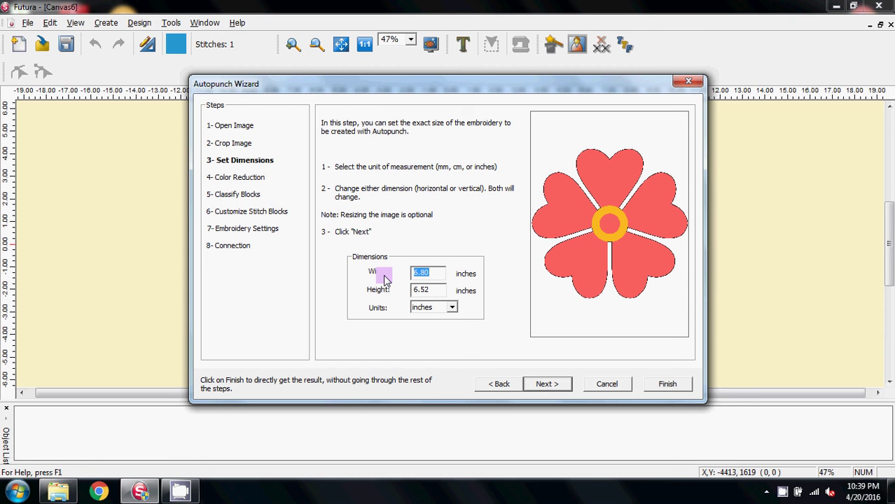
{"action": "type", "text": "5"}
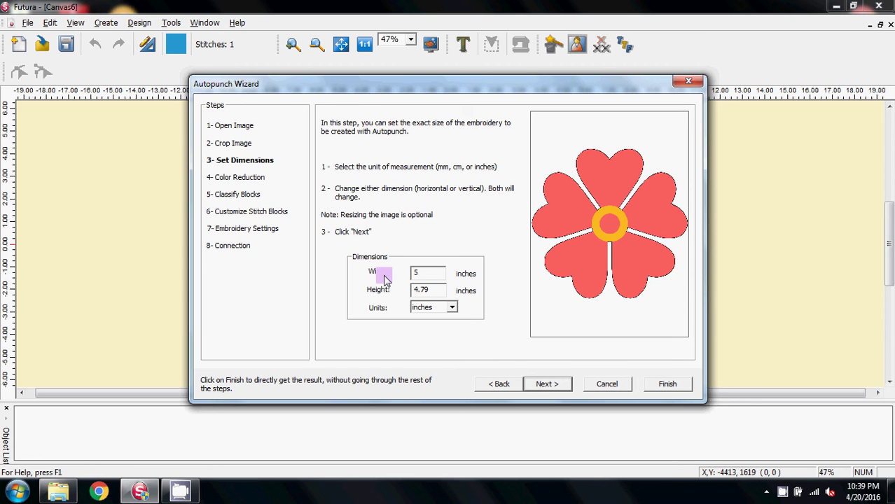
{"action": "left_click", "coordinate": [547, 384]}
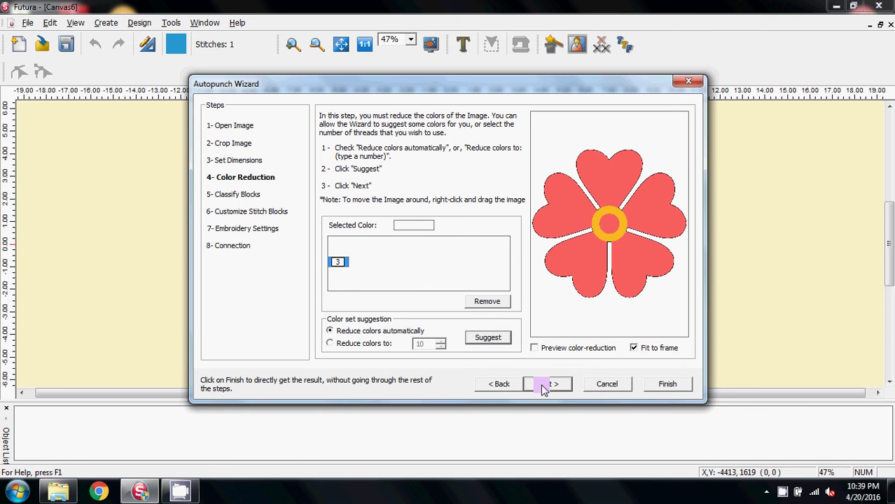
Keep suggested colours, set Classify Blocks max column width to 2.0 mm, and proceed past block customisation
{"action": "left_click", "coordinate": [544, 387]}
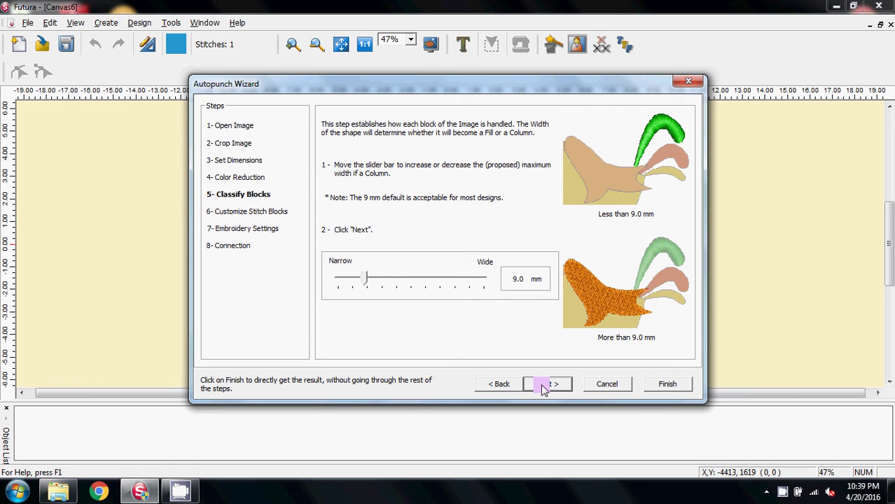
{"action": "left_click", "coordinate": [344, 280]}
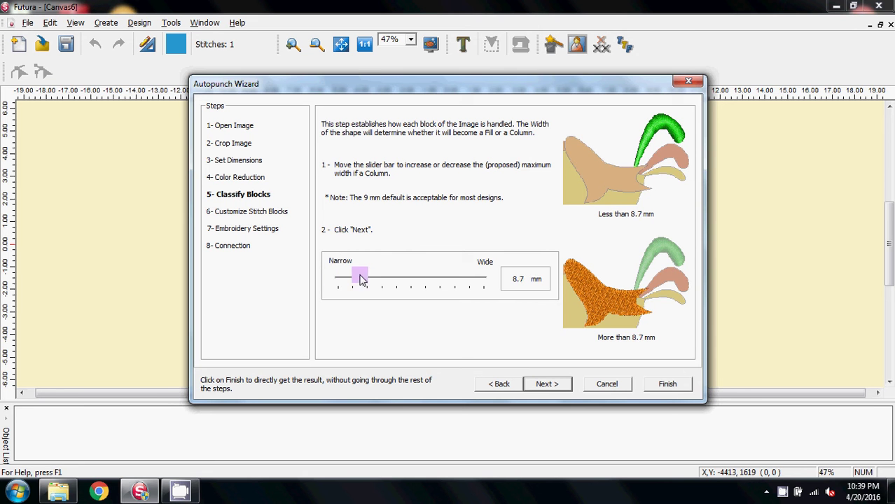
{"action": "left_click_drag", "start_coordinate": [361, 278], "coordinate": [340, 279]}
{"action": "left_click", "coordinate": [550, 385]}
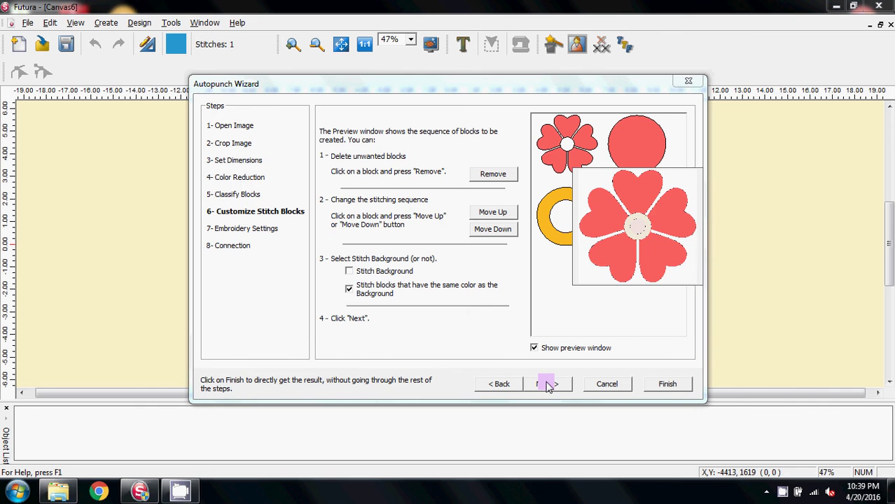
{"action": "left_click", "coordinate": [349, 290]}
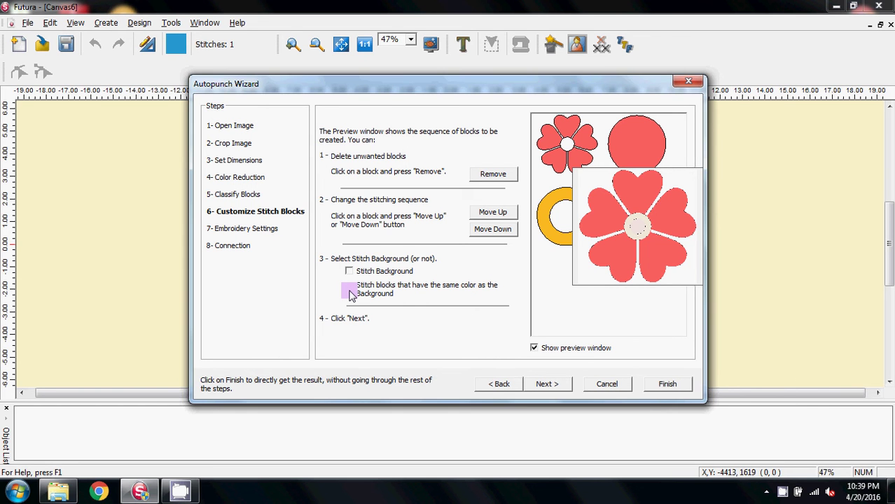
{"action": "left_click", "coordinate": [551, 386]}
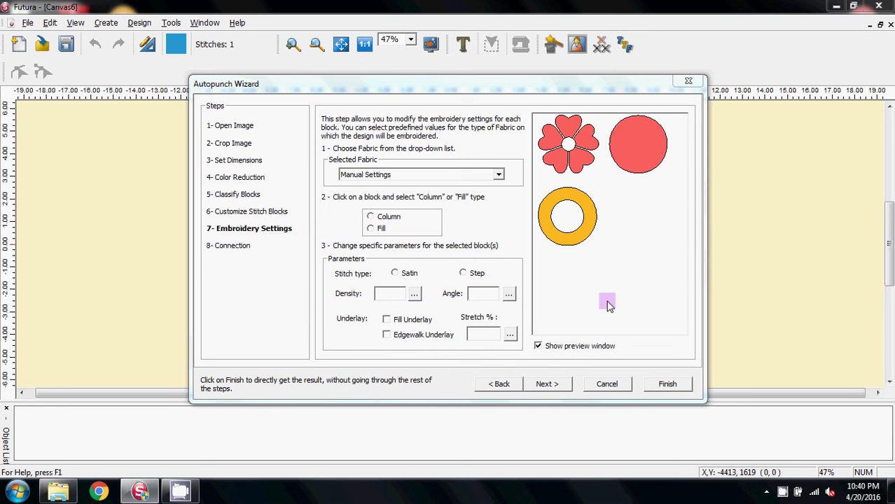
Select the flower, red circle and gold ring blocks and set their fill density to 3
{"action": "left_click", "coordinate": [571, 141]}
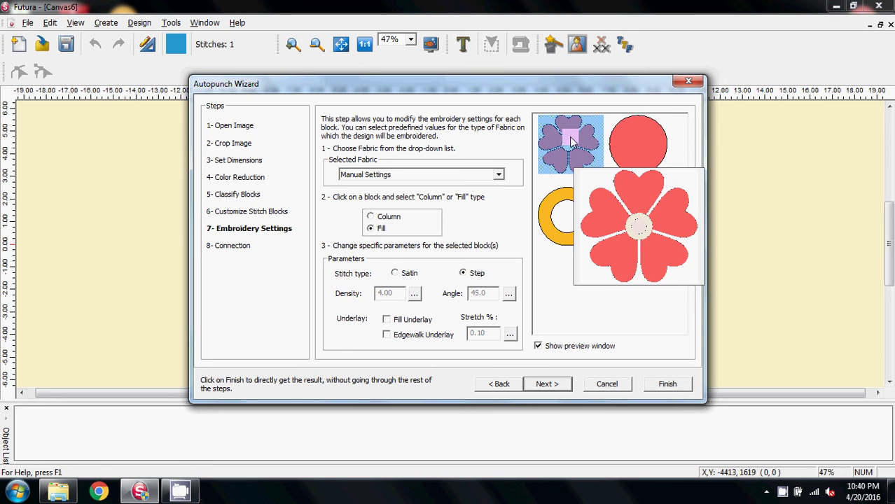
{"action": "left_click", "coordinate": [641, 138]}
{"action": "left_click", "coordinate": [554, 234]}
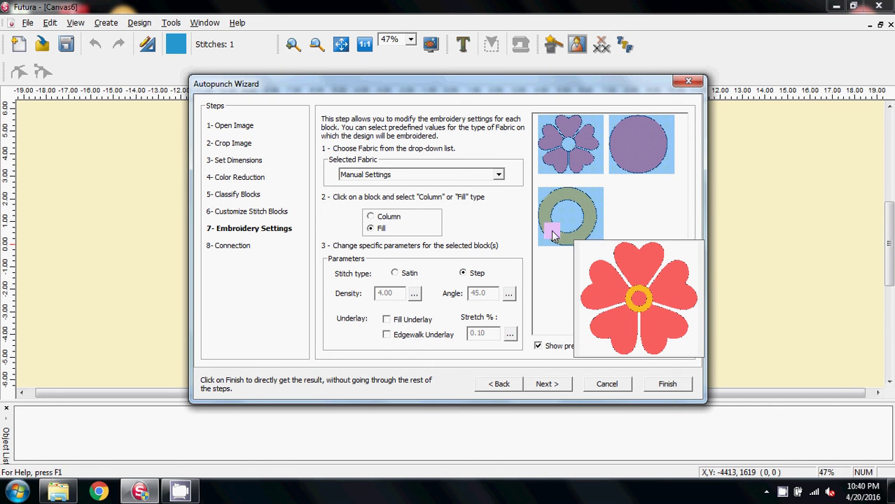
{"action": "left_click", "coordinate": [414, 294]}
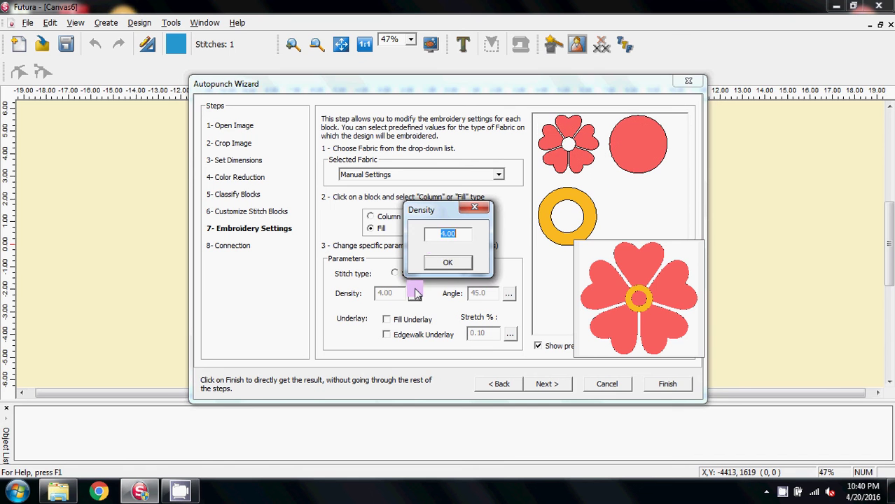
{"action": "type", "text": "3"}
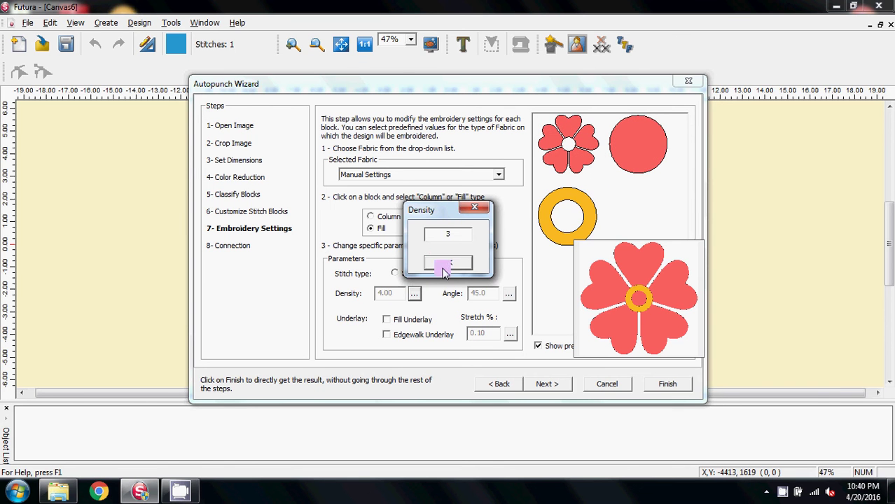
{"action": "left_click", "coordinate": [451, 262]}
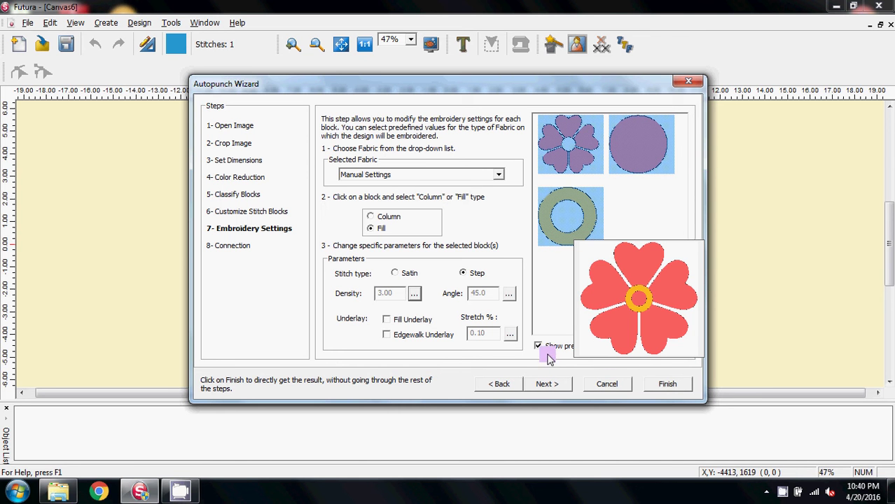
Finish the wizard and show the flower at 100% in Realistic View, redoing an accidental undo
{"action": "left_click", "coordinate": [666, 384]}
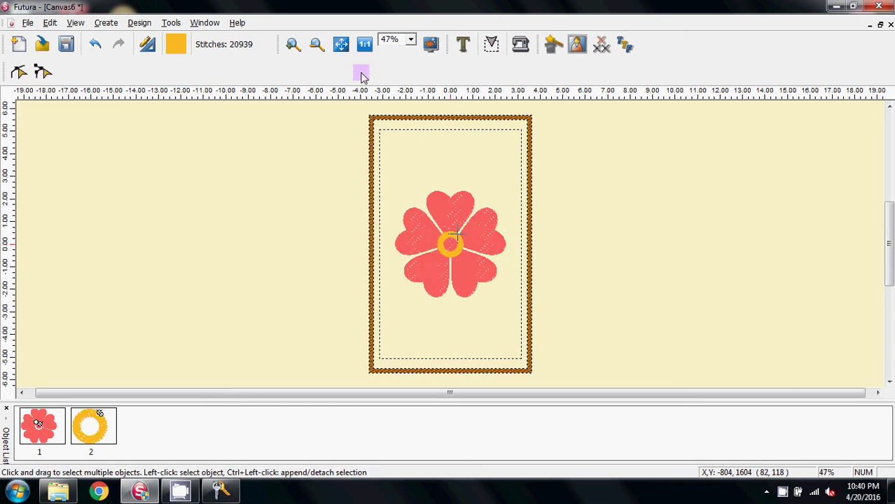
{"action": "left_click", "coordinate": [363, 45]}
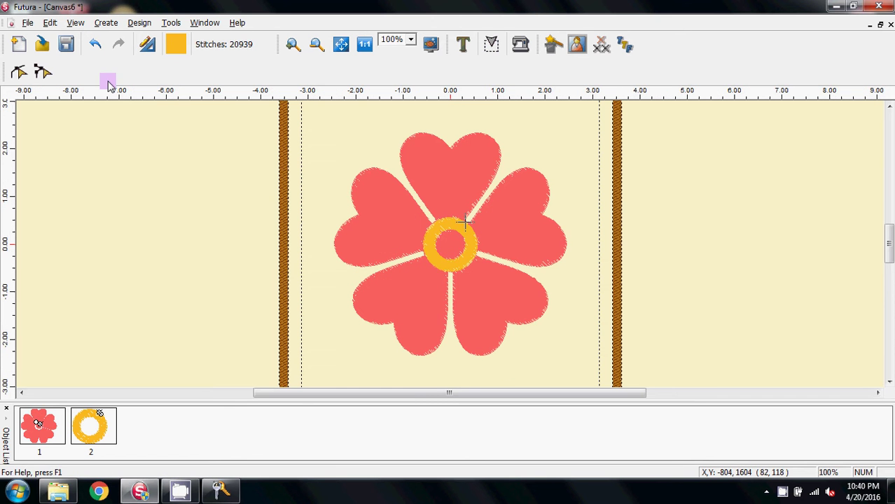
{"action": "left_click", "coordinate": [82, 25]}
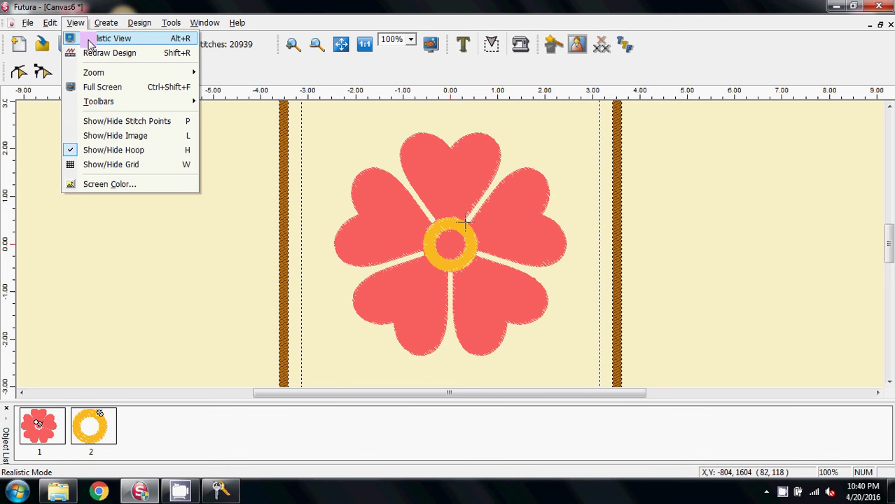
{"action": "left_click", "coordinate": [157, 199]}
{"action": "key", "text": "ctrl+z"}
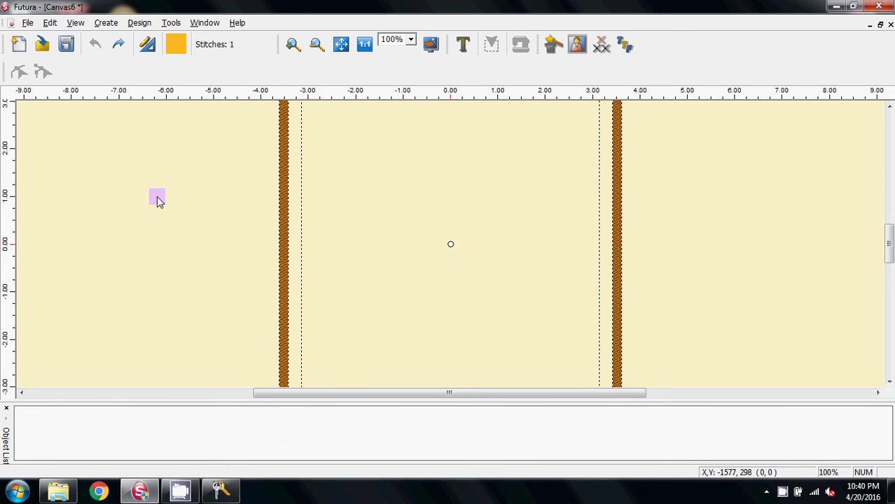
{"action": "left_click", "coordinate": [119, 44]}
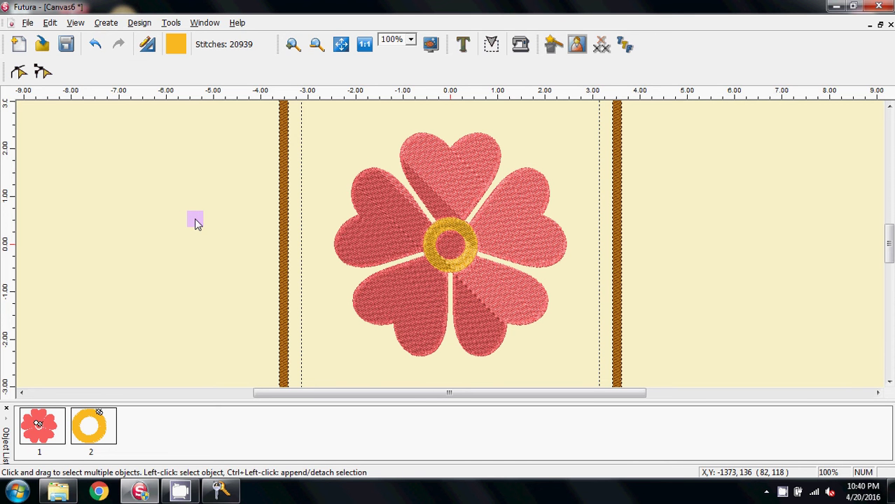
Zoom to 300% and select the red centre circle in Outline Edit
{"action": "left_click", "coordinate": [411, 41]}
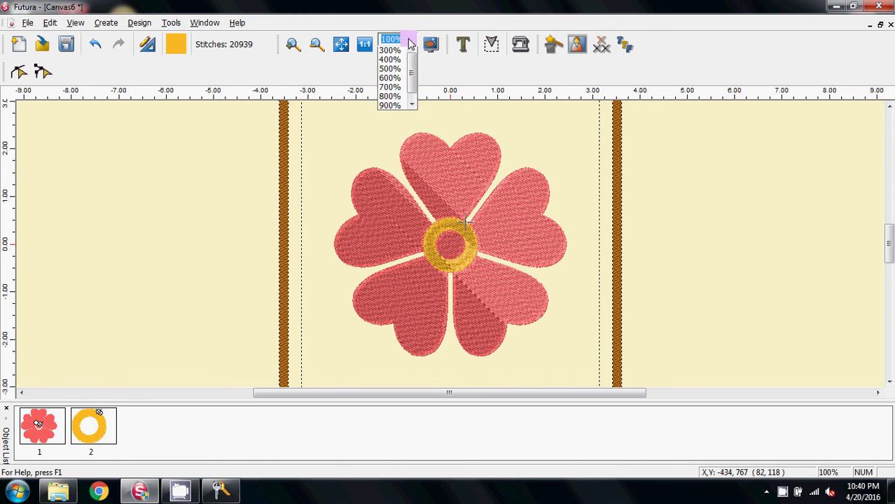
{"action": "left_click", "coordinate": [410, 43]}
{"action": "left_click", "coordinate": [391, 40]}
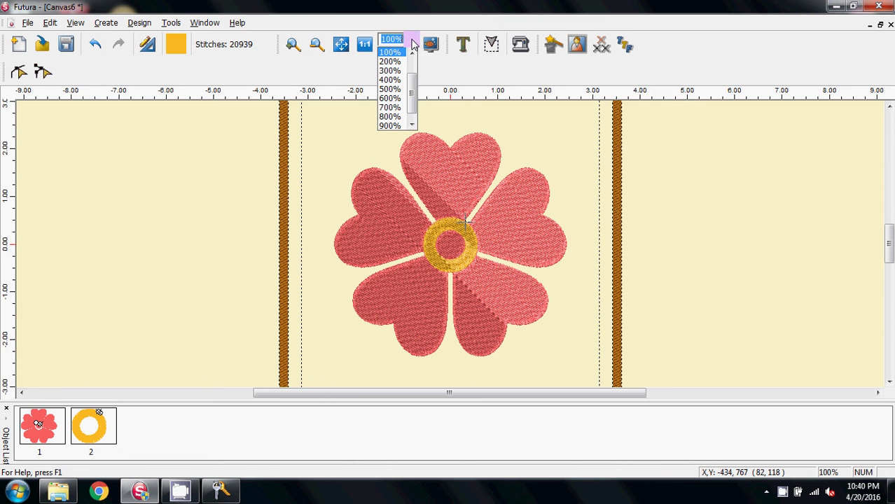
{"action": "left_click", "coordinate": [390, 71]}
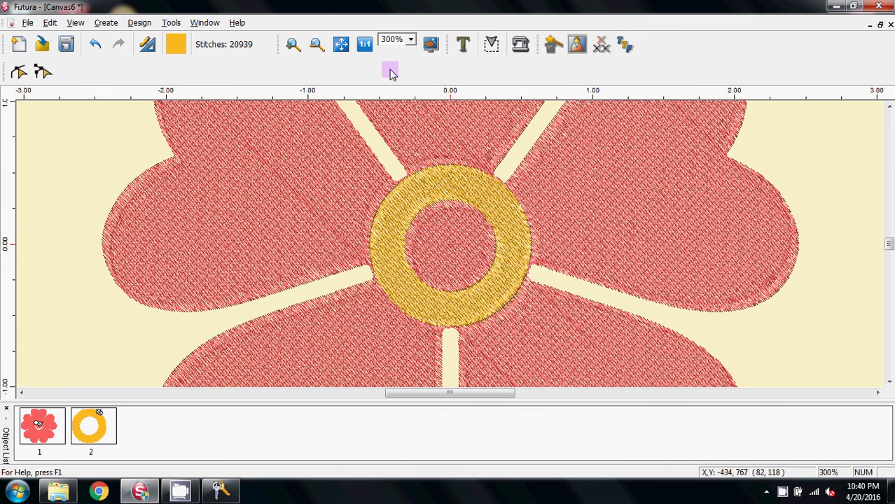
{"action": "left_click", "coordinate": [449, 256]}
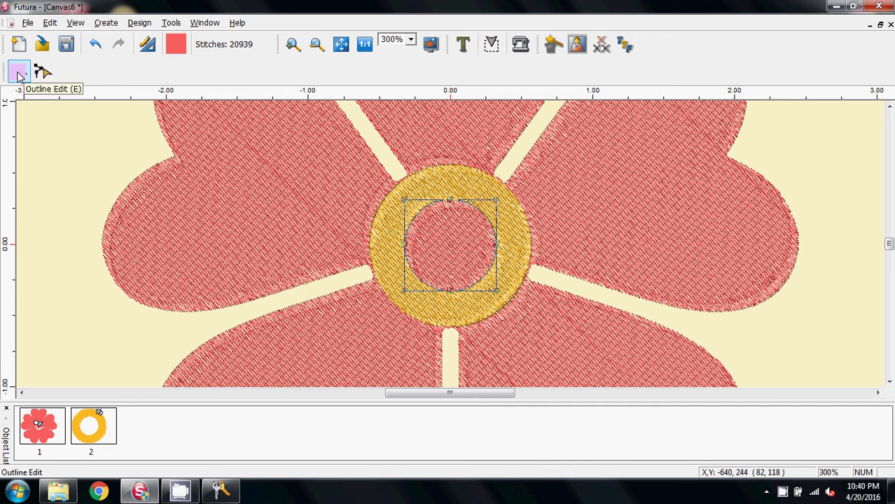
{"action": "left_click", "coordinate": [18, 73]}
Set the centre circle's stitch type to Motif in Embroidery Settings
{"action": "left_click", "coordinate": [134, 23]}
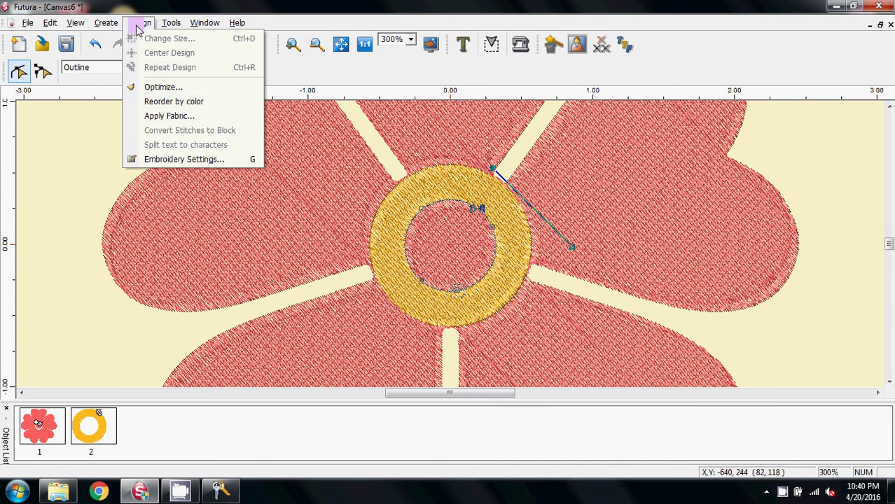
{"action": "left_click", "coordinate": [160, 158]}
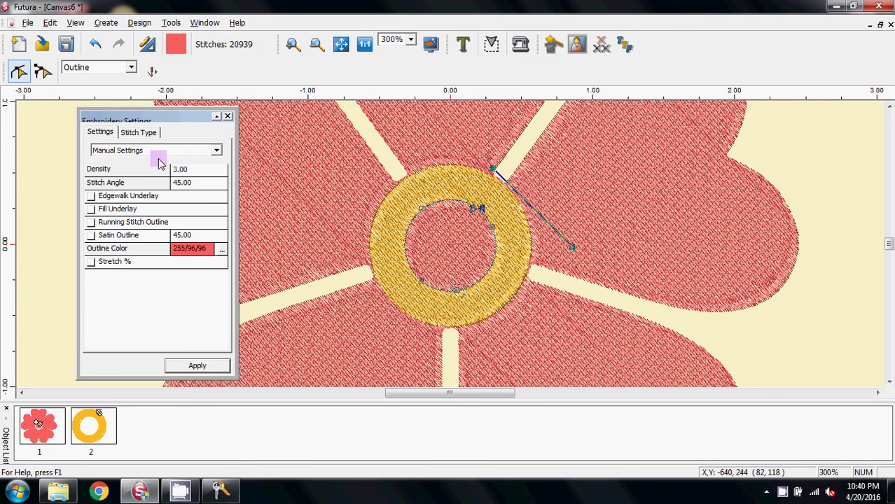
{"action": "left_click", "coordinate": [139, 133]}
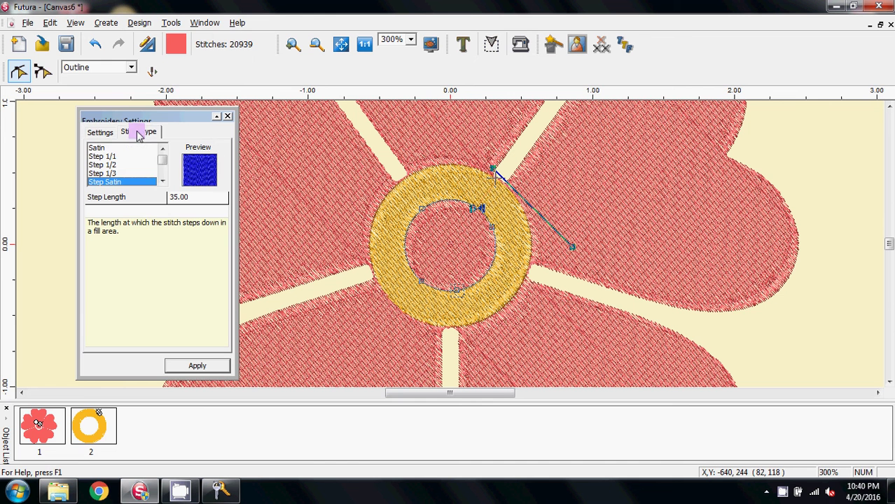
{"action": "left_click_drag", "start_coordinate": [162, 165], "coordinate": [161, 172]}
{"action": "left_click", "coordinate": [98, 174]}
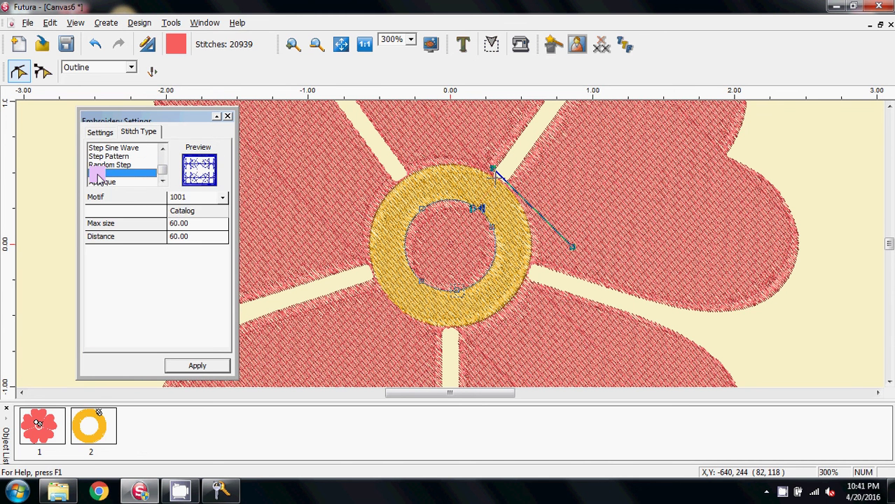
Choose pattern 1013.ref from the motif Catalog for the centre circle
{"action": "left_click", "coordinate": [188, 216]}
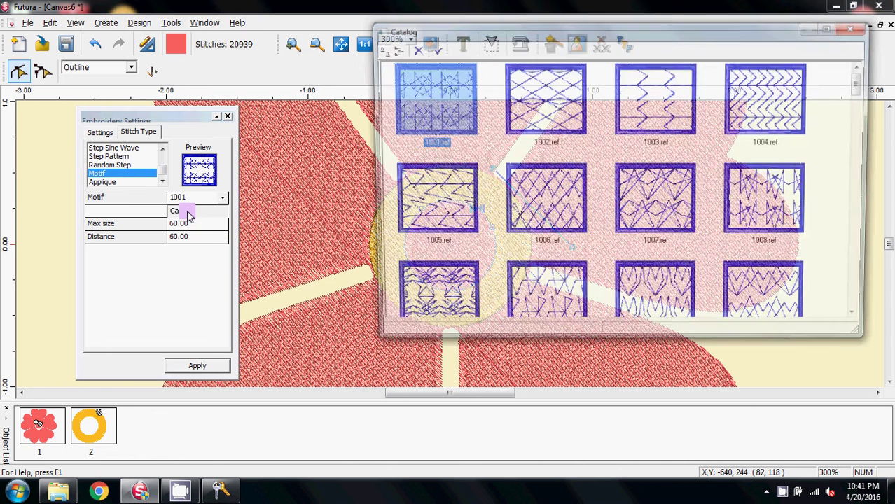
{"action": "scroll", "coordinate": [728, 137], "scroll_direction": "down", "scroll_amount": 3}
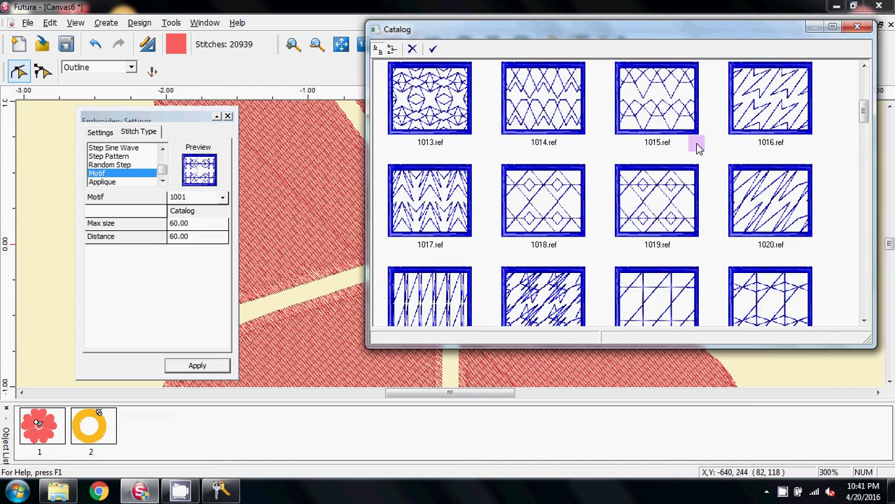
{"action": "scroll", "coordinate": [699, 147], "scroll_direction": "down", "scroll_amount": 3}
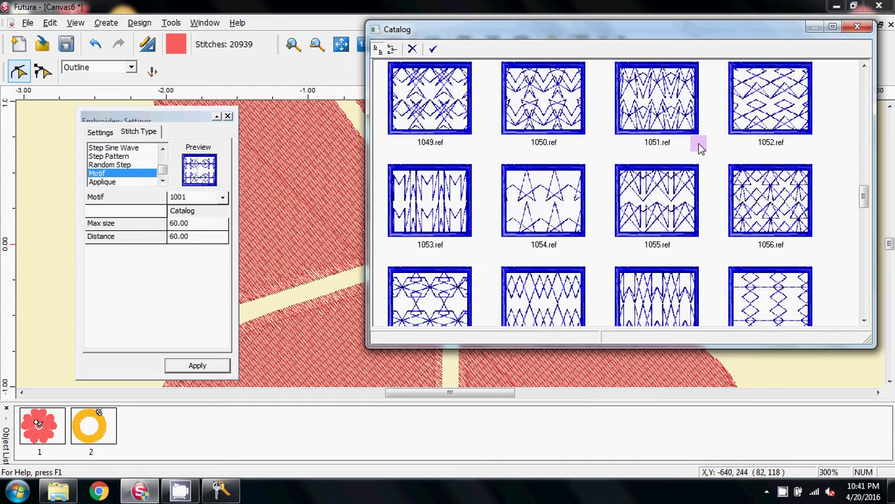
{"action": "scroll", "coordinate": [699, 147], "scroll_direction": "down", "scroll_amount": 3}
{"action": "scroll", "coordinate": [699, 147], "scroll_direction": "down", "scroll_amount": 5}
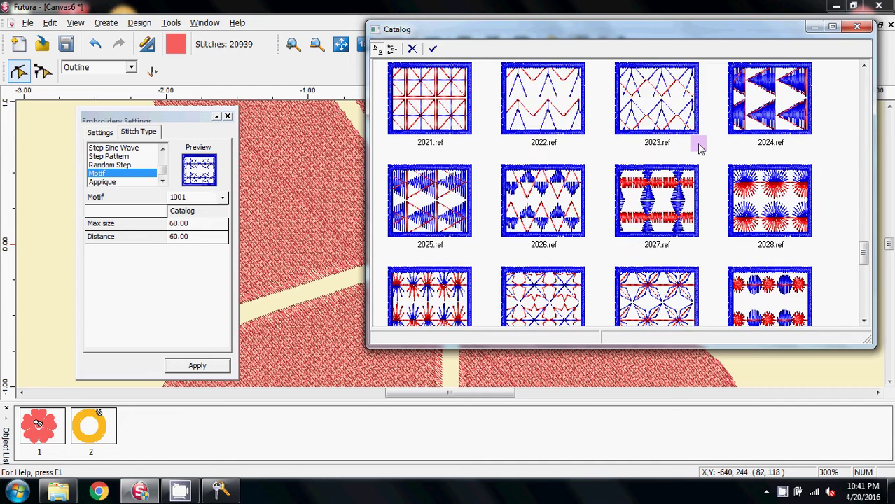
{"action": "scroll", "coordinate": [699, 147], "scroll_direction": "up", "scroll_amount": 5}
{"action": "scroll", "coordinate": [699, 147], "scroll_direction": "up", "scroll_amount": 4}
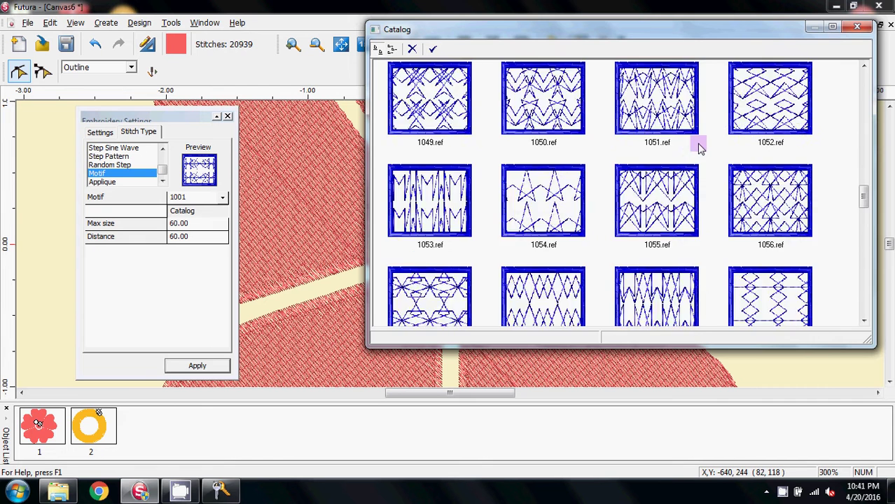
{"action": "scroll", "coordinate": [699, 147], "scroll_direction": "up", "scroll_amount": 1}
{"action": "scroll", "coordinate": [699, 147], "scroll_direction": "down", "scroll_amount": 4}
{"action": "scroll", "coordinate": [699, 147], "scroll_direction": "up", "scroll_amount": 3}
{"action": "scroll", "coordinate": [699, 147], "scroll_direction": "up", "scroll_amount": 1}
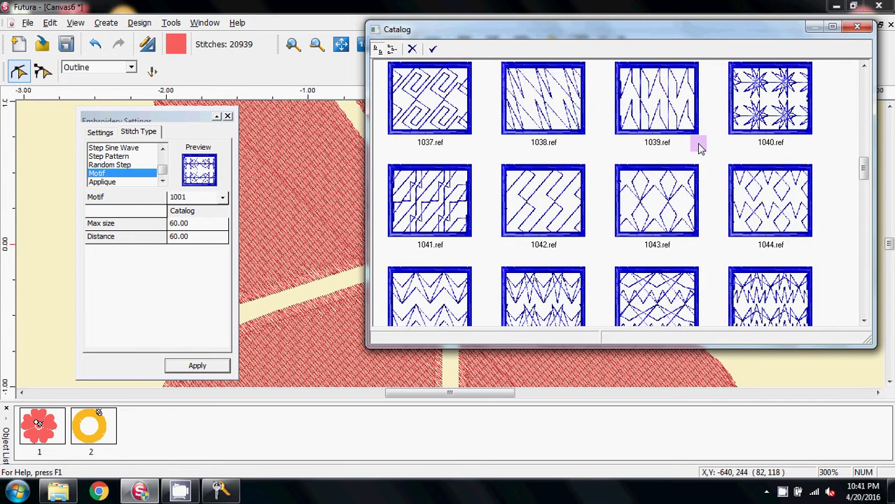
{"action": "scroll", "coordinate": [699, 147], "scroll_direction": "down", "scroll_amount": 4}
{"action": "scroll", "coordinate": [699, 147], "scroll_direction": "up", "scroll_amount": 4}
{"action": "scroll", "coordinate": [699, 147], "scroll_direction": "up", "scroll_amount": 2}
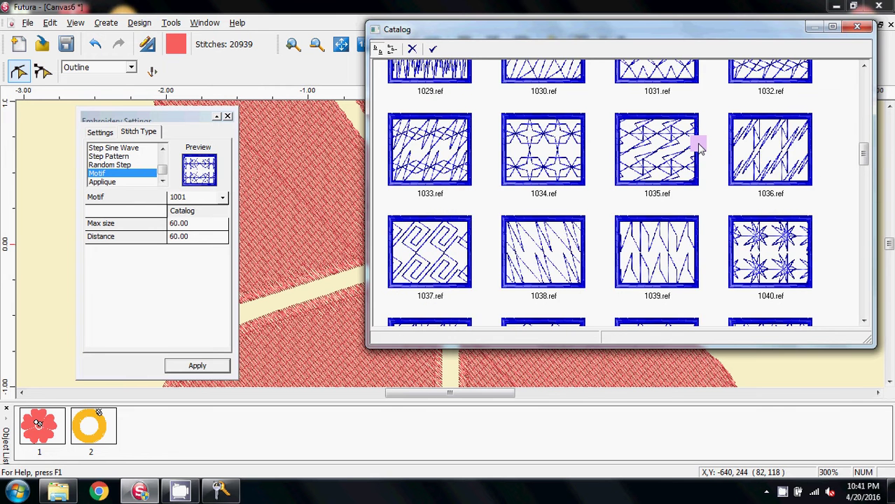
{"action": "scroll", "coordinate": [699, 147], "scroll_direction": "up", "scroll_amount": 3}
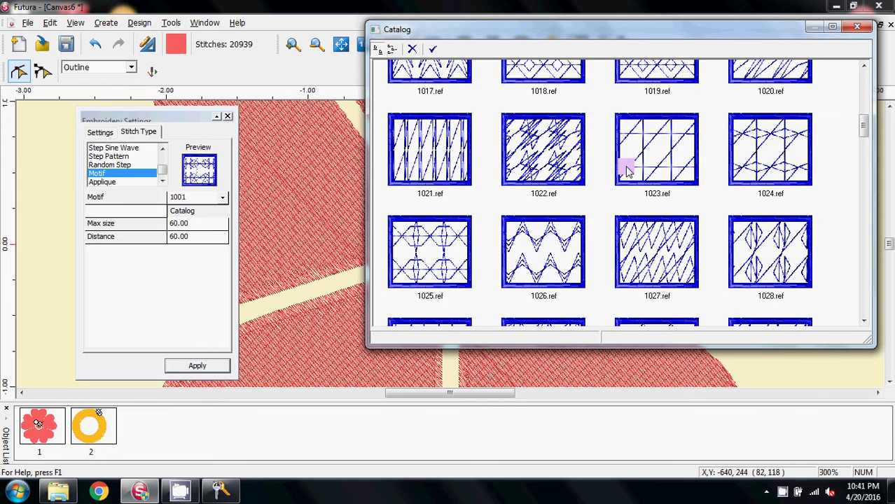
{"action": "scroll", "coordinate": [627, 171], "scroll_direction": "up", "scroll_amount": 2}
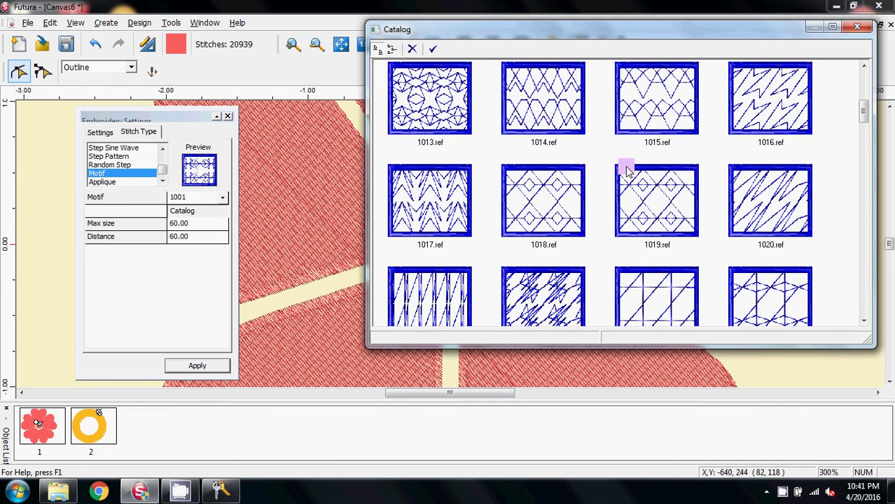
{"action": "double_click", "coordinate": [416, 105]}
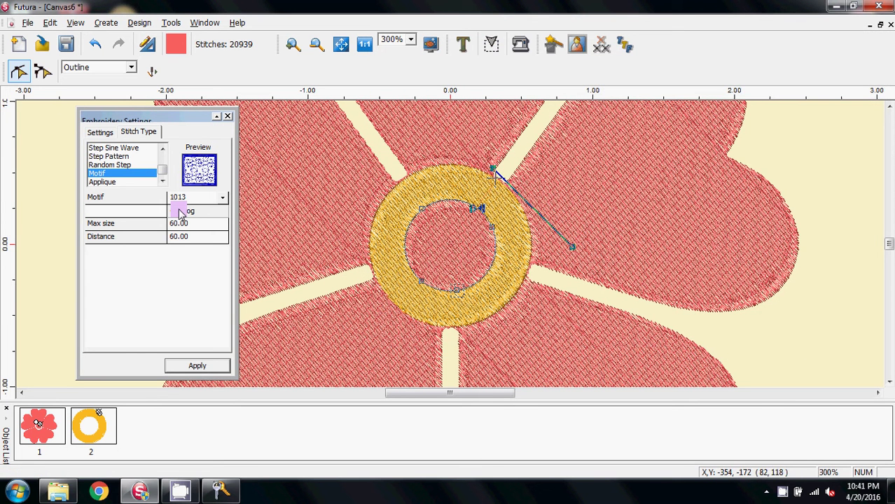
Apply the 1013 motif to the centre circle, then change its distance from 50 to 55
{"action": "left_click", "coordinate": [201, 367]}
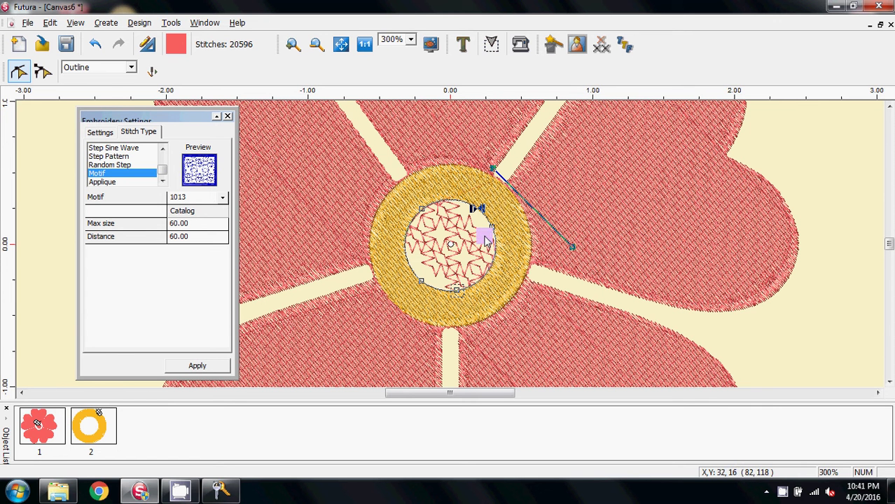
{"action": "left_click", "coordinate": [191, 239]}
{"action": "double_click", "coordinate": [190, 238]}
{"action": "type", "text": "50"}
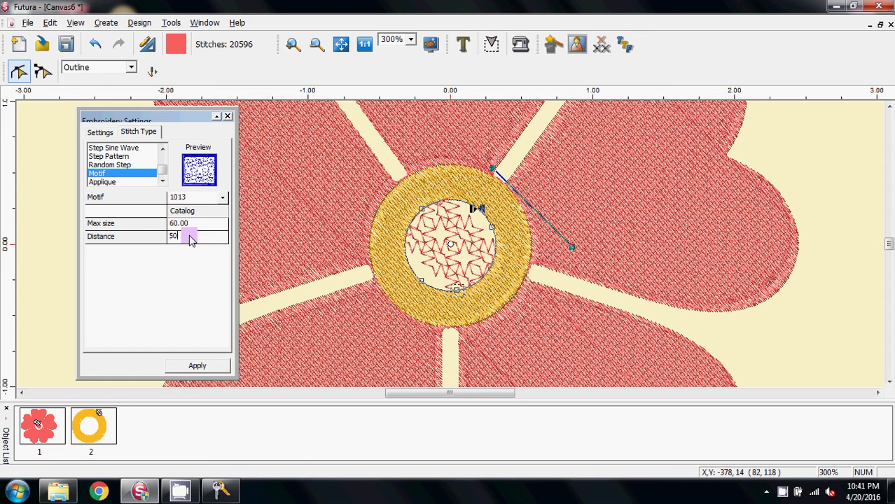
{"action": "key", "text": "Return"}
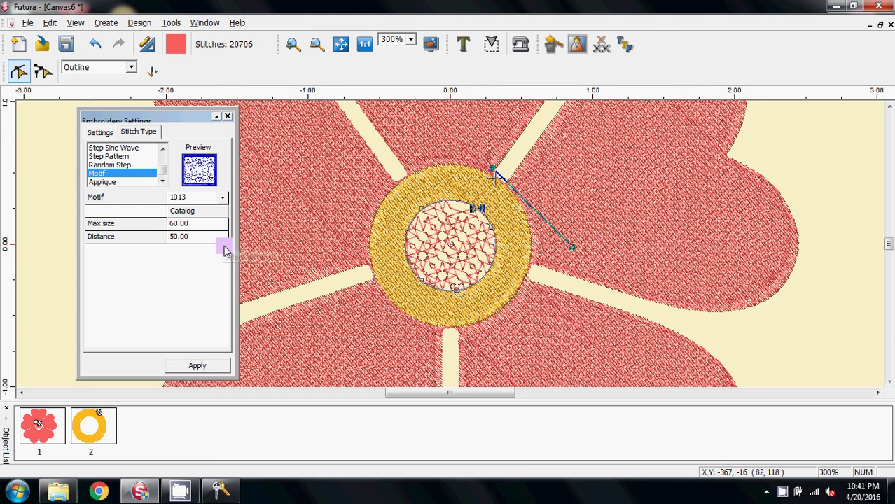
{"action": "double_click", "coordinate": [189, 239]}
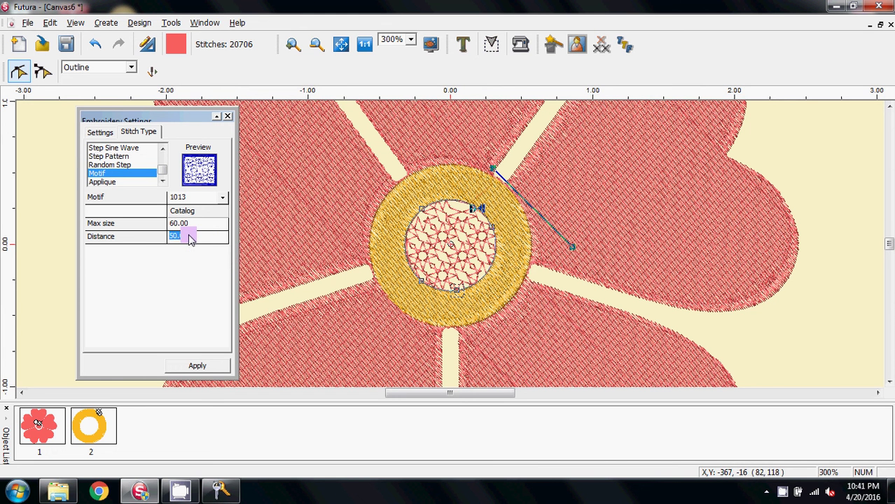
{"action": "type", "text": "55."}
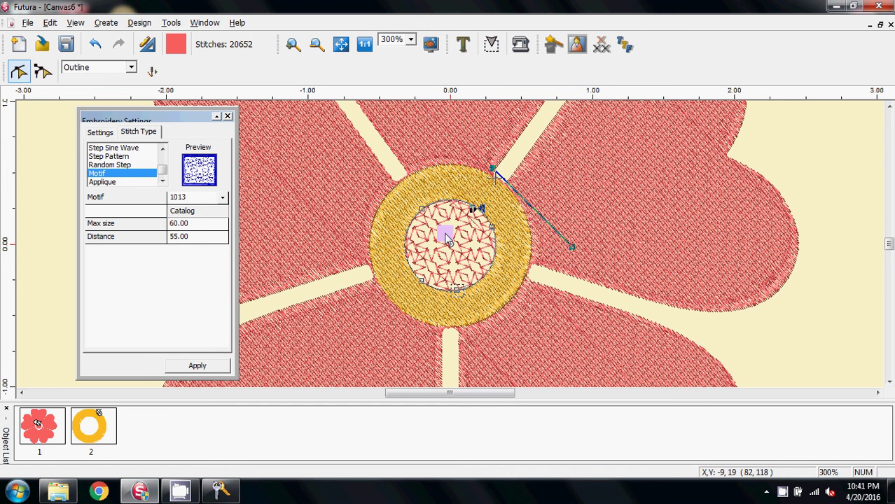
Select the gold ring and switch its stitch type to Motif
{"action": "left_click", "coordinate": [388, 265]}
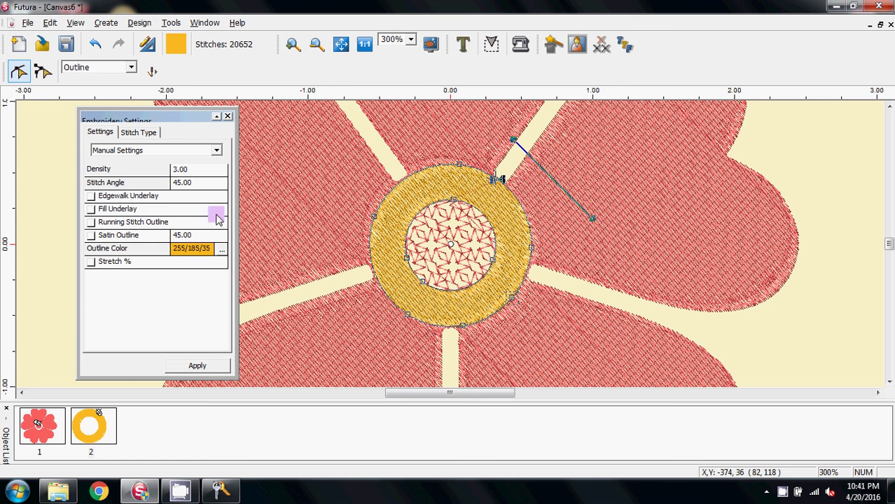
{"action": "left_click", "coordinate": [140, 131]}
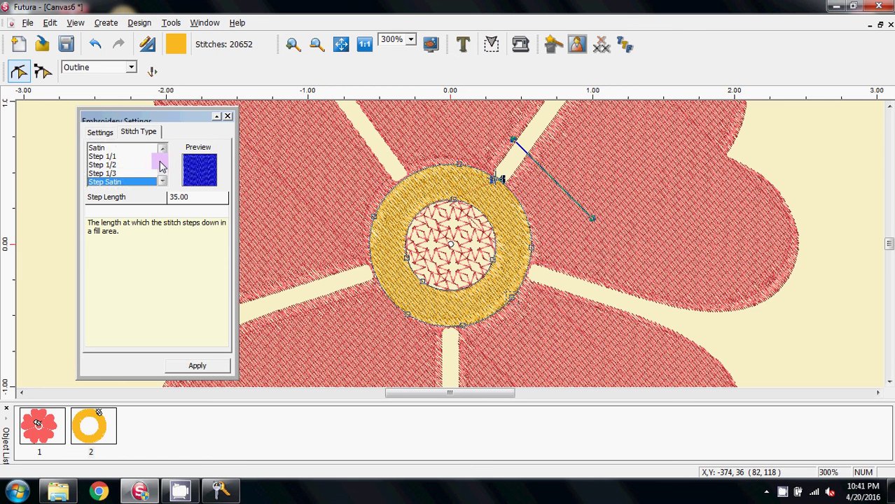
{"action": "scroll", "coordinate": [151, 161], "scroll_direction": "down", "scroll_amount": 3}
{"action": "left_click", "coordinate": [97, 174]}
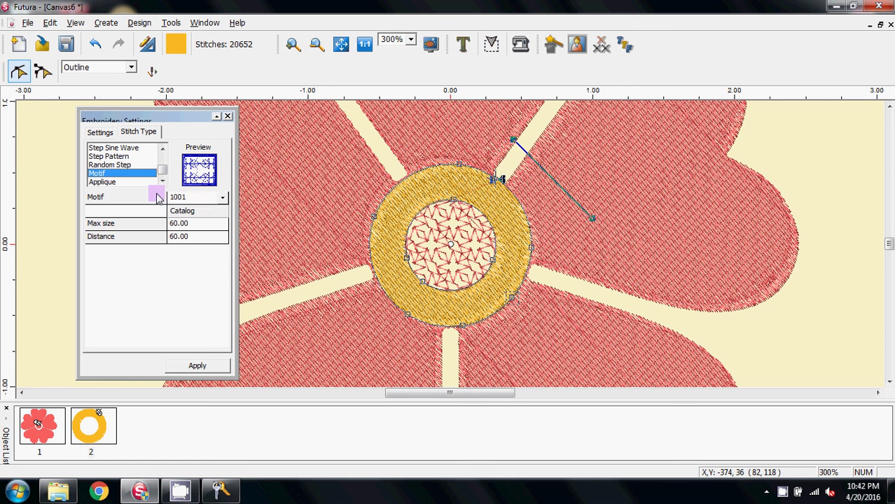
Pick pattern 1063.ref from the motif Catalog for the ring
{"action": "left_click", "coordinate": [184, 211]}
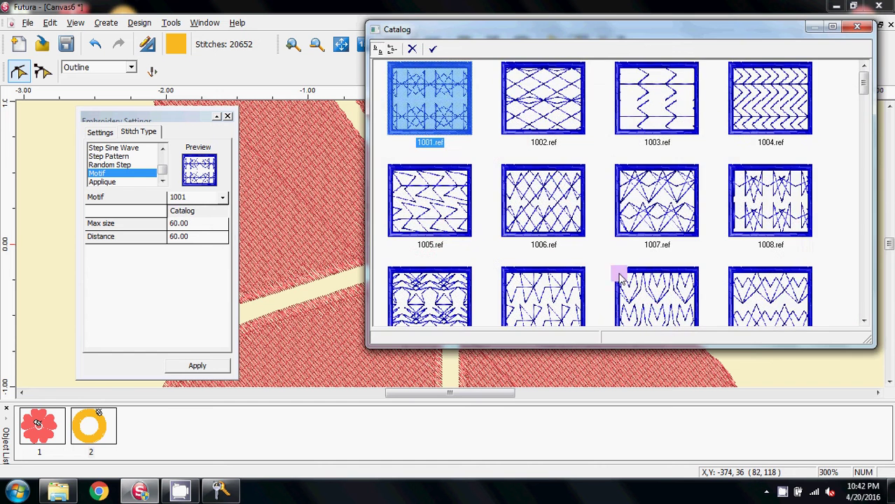
{"action": "scroll", "coordinate": [532, 221], "scroll_direction": "down", "scroll_amount": 3}
{"action": "scroll", "coordinate": [543, 221], "scroll_direction": "down", "scroll_amount": 2}
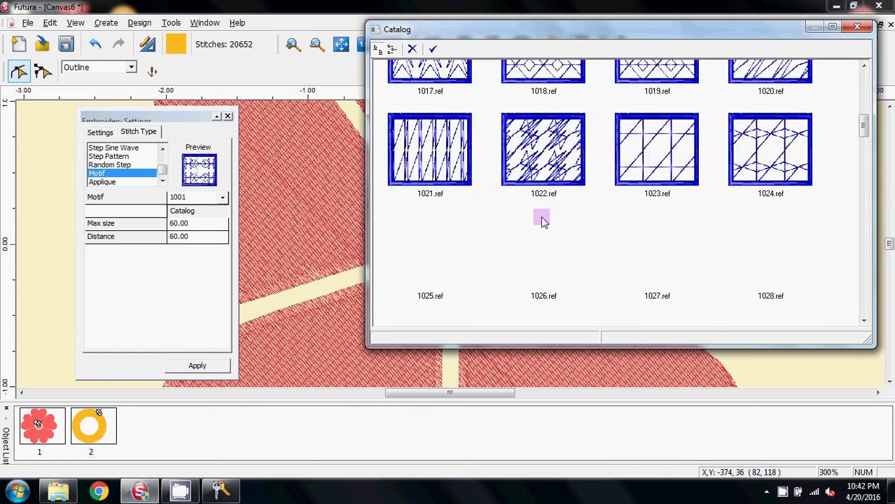
{"action": "scroll", "coordinate": [543, 221], "scroll_direction": "up", "scroll_amount": 2}
{"action": "scroll", "coordinate": [543, 220], "scroll_direction": "down", "scroll_amount": 3}
{"action": "scroll", "coordinate": [543, 220], "scroll_direction": "down", "scroll_amount": 2}
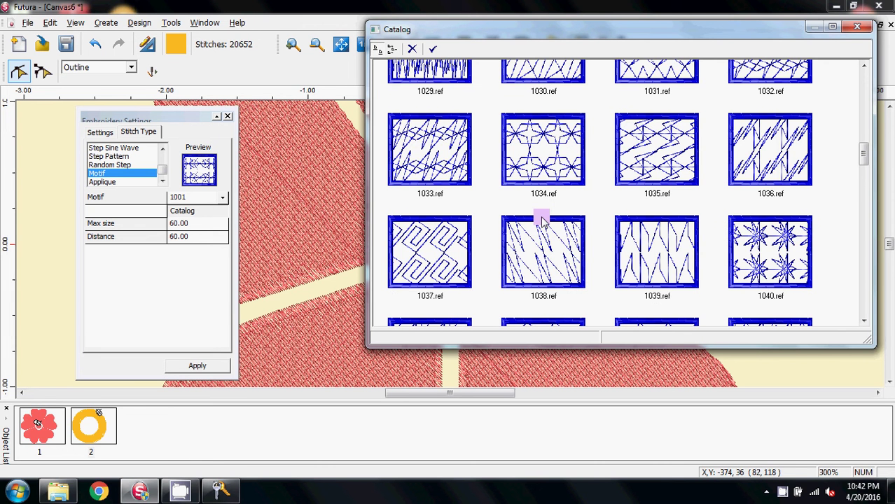
{"action": "scroll", "coordinate": [541, 147], "scroll_direction": "down", "scroll_amount": 8}
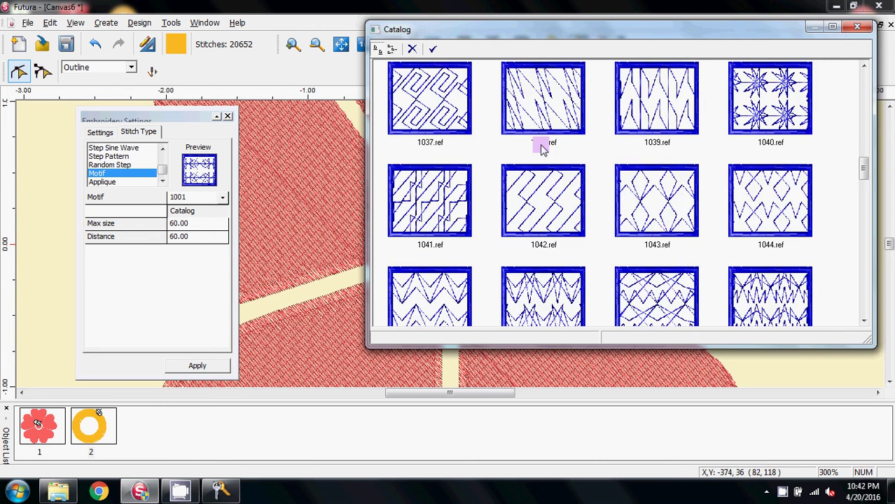
{"action": "scroll", "coordinate": [543, 147], "scroll_direction": "up", "scroll_amount": 4}
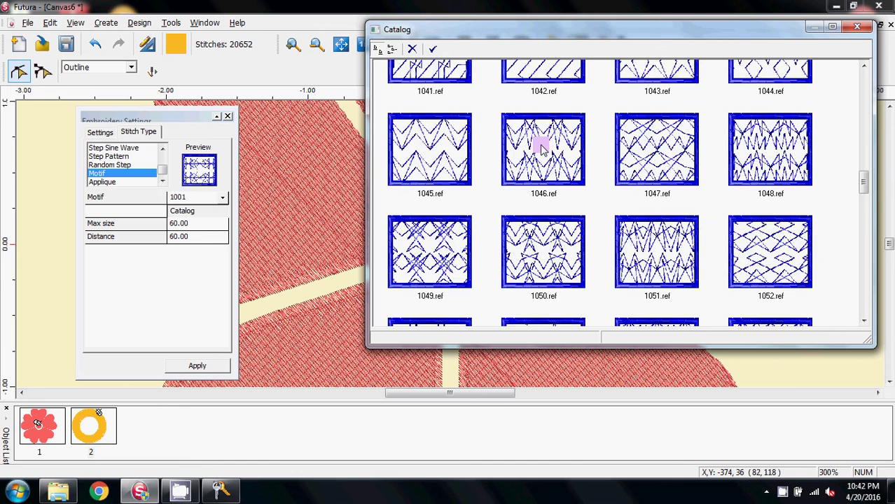
{"action": "scroll", "coordinate": [543, 149], "scroll_direction": "down", "scroll_amount": 6}
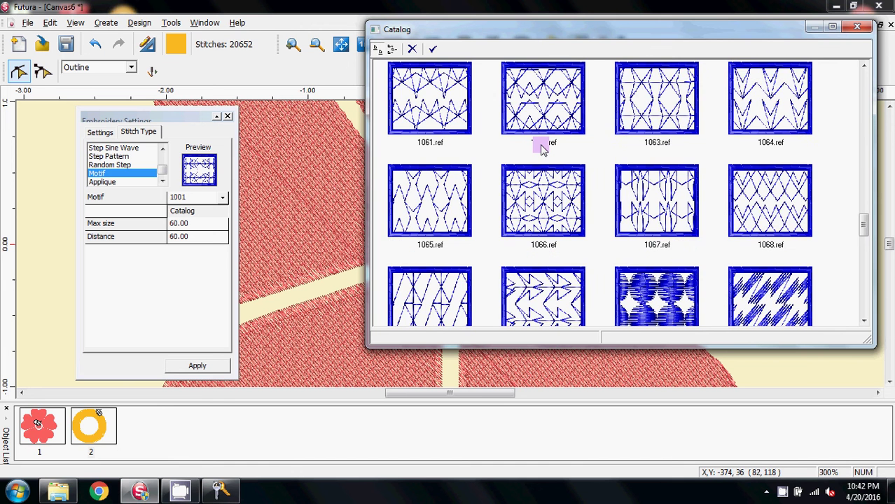
{"action": "scroll", "coordinate": [541, 148], "scroll_direction": "down", "scroll_amount": 2}
{"action": "scroll", "coordinate": [542, 149], "scroll_direction": "up", "scroll_amount": 2}
{"action": "scroll", "coordinate": [543, 149], "scroll_direction": "up", "scroll_amount": 4}
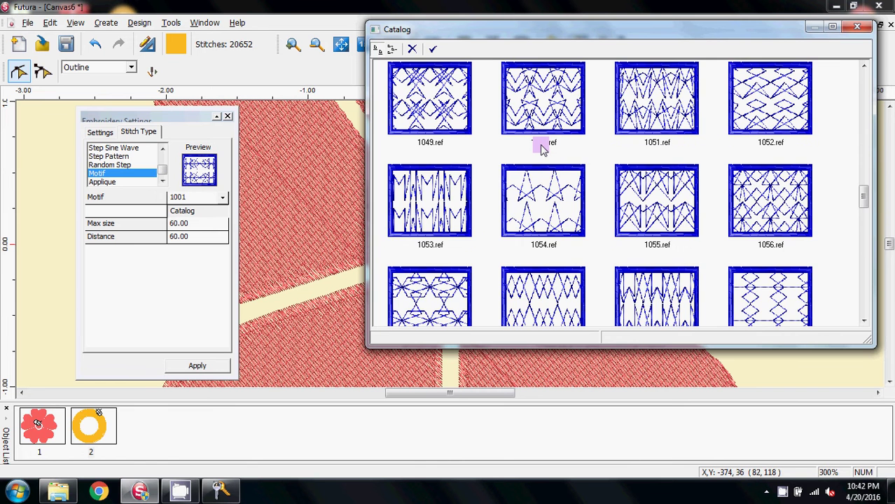
{"action": "scroll", "coordinate": [543, 149], "scroll_direction": "down", "scroll_amount": 4}
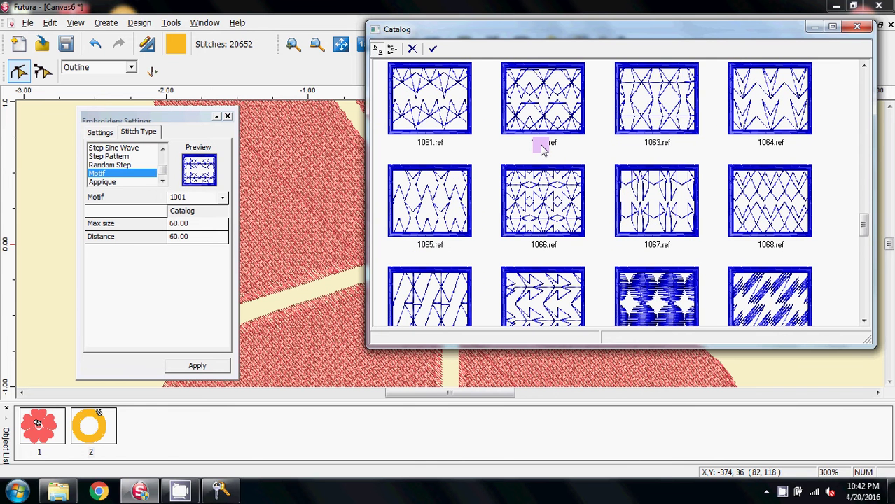
{"action": "left_click", "coordinate": [651, 95]}
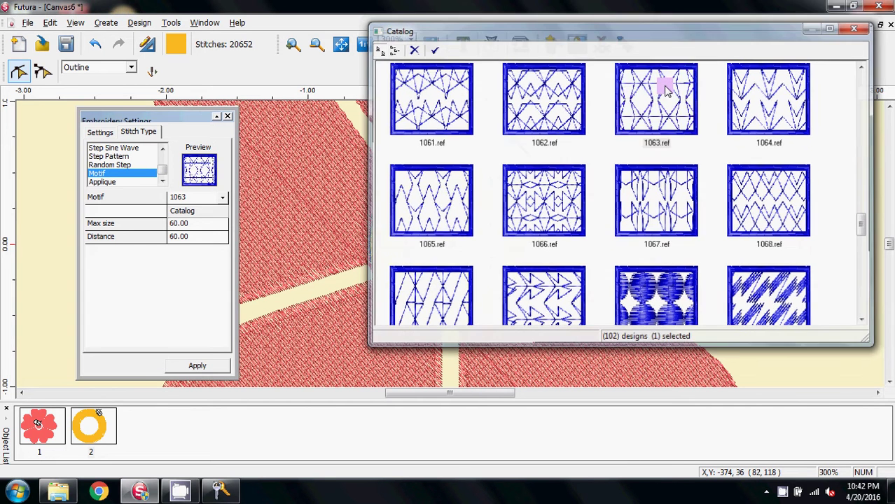
{"action": "double_click", "coordinate": [661, 89]}
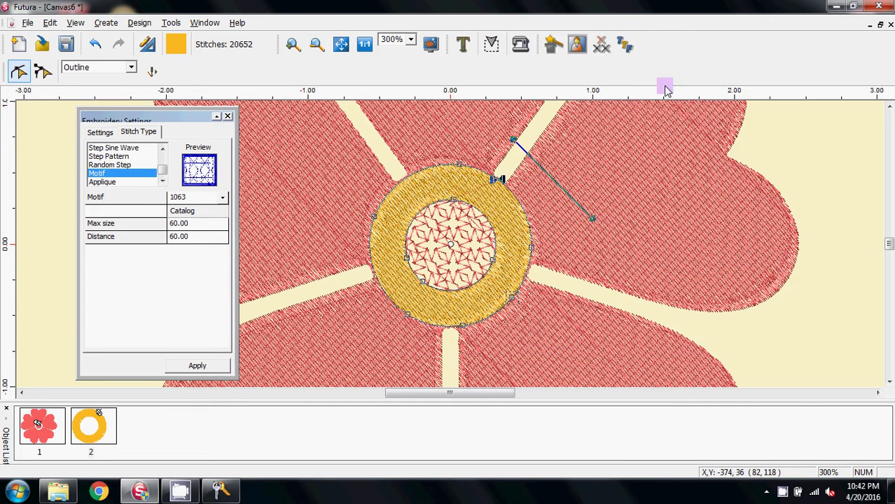
Apply motif 1063 to the ring, trying motif distances of 50 then 55
{"action": "left_click", "coordinate": [198, 366]}
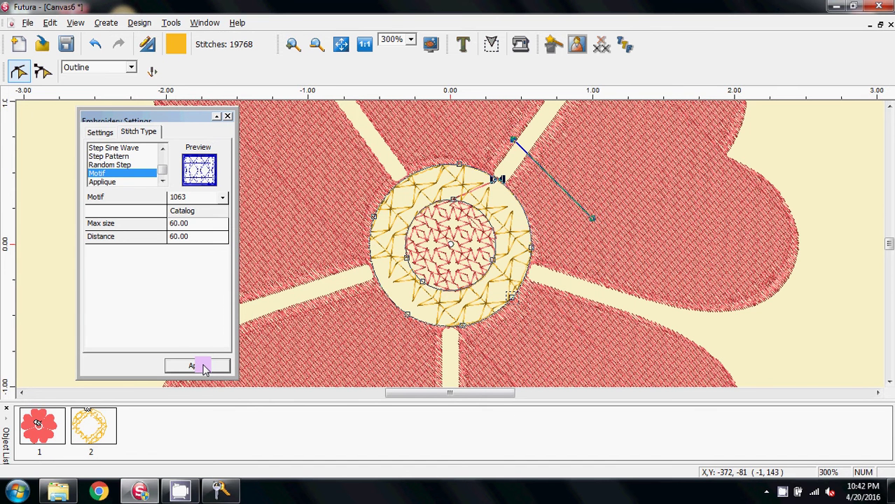
{"action": "left_click", "coordinate": [171, 233]}
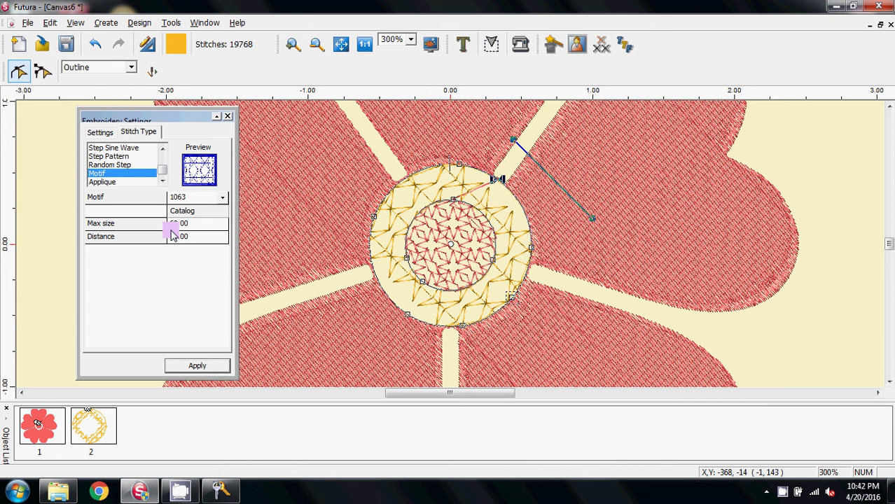
{"action": "left_click", "coordinate": [177, 240]}
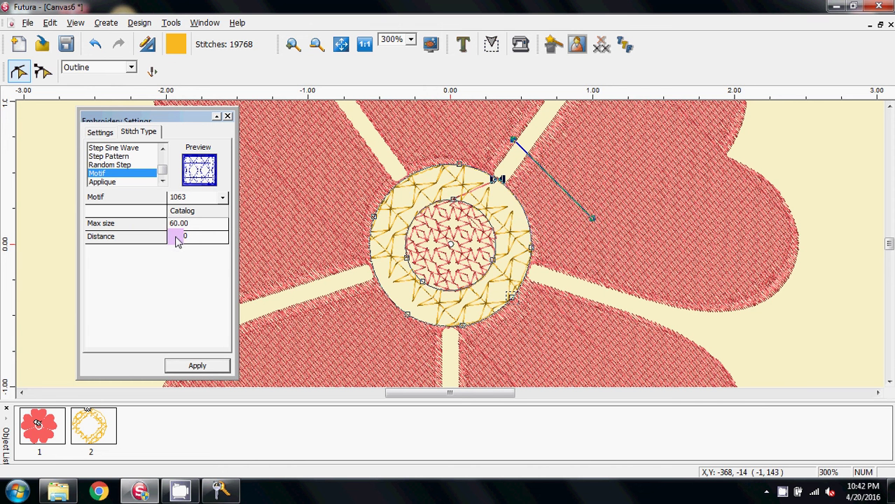
{"action": "double_click", "coordinate": [177, 240]}
{"action": "key", "text": "BackSpace"}
{"action": "type", "text": "50"}
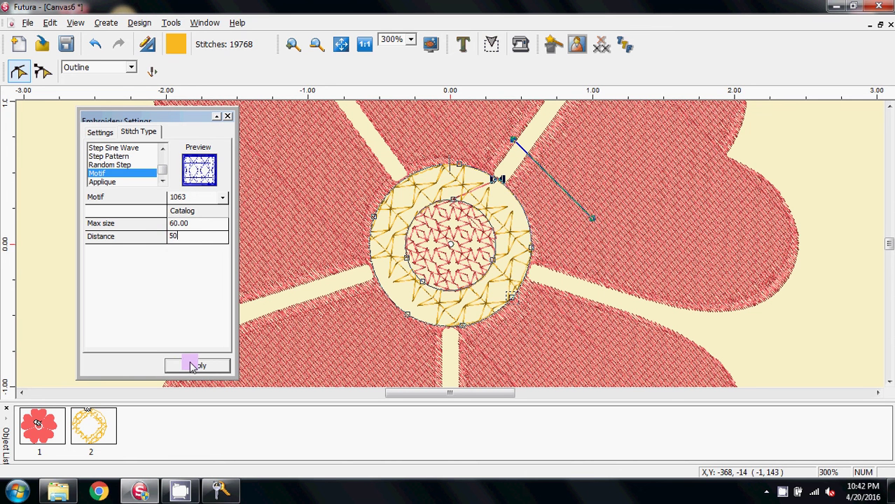
{"action": "left_click", "coordinate": [192, 365]}
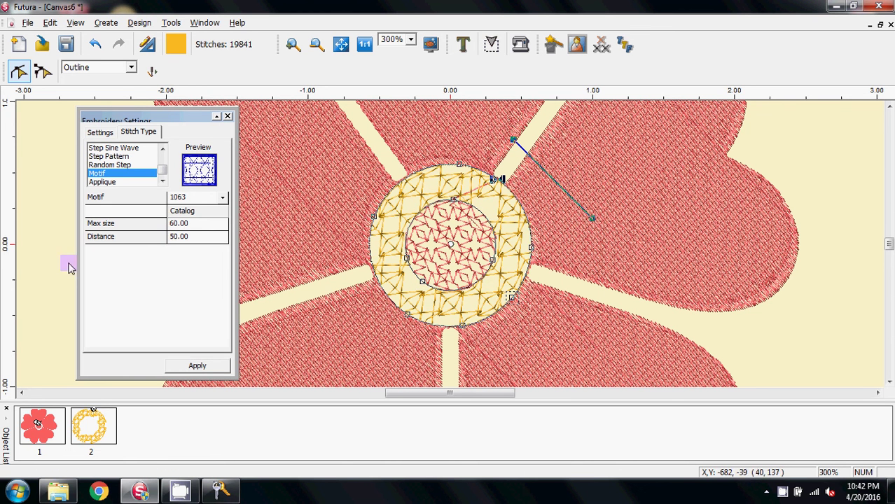
{"action": "left_click", "coordinate": [193, 239]}
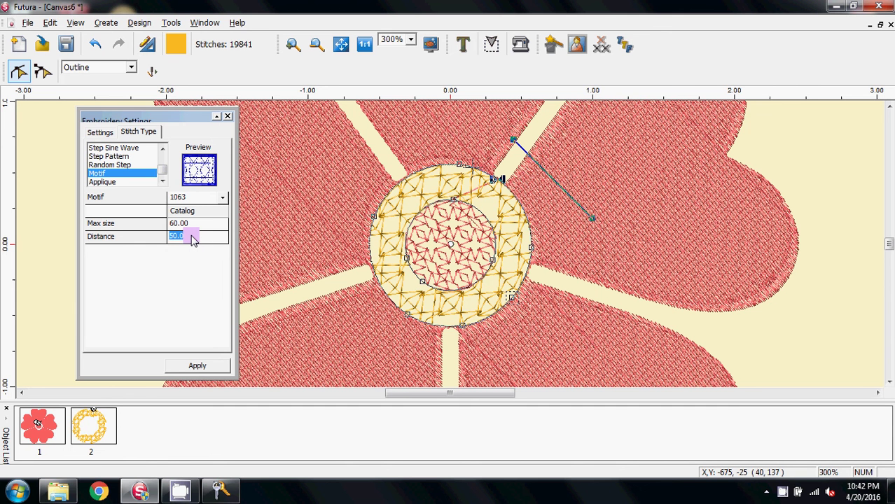
{"action": "type", "text": "55"}
{"action": "key", "text": "Return"}
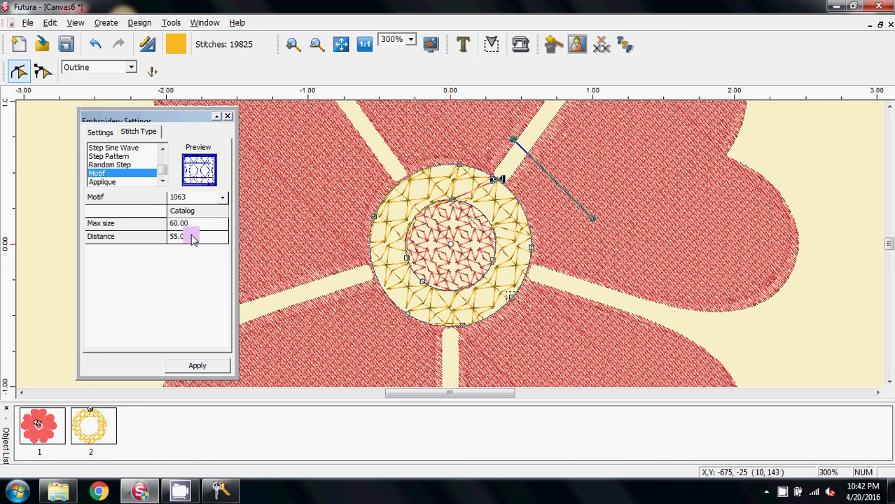
{"action": "left_click", "coordinate": [188, 368]}
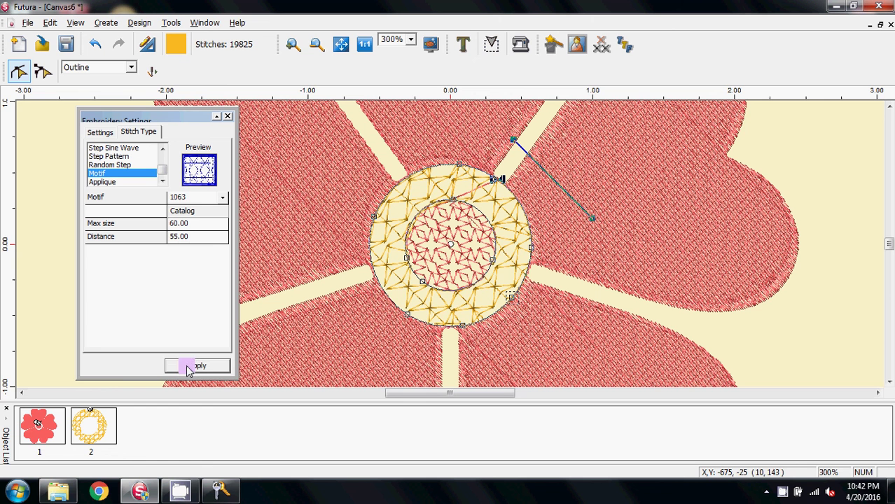
Adjust the ring's motif max size, trying 55 and settling on 40
{"action": "left_click", "coordinate": [185, 224]}
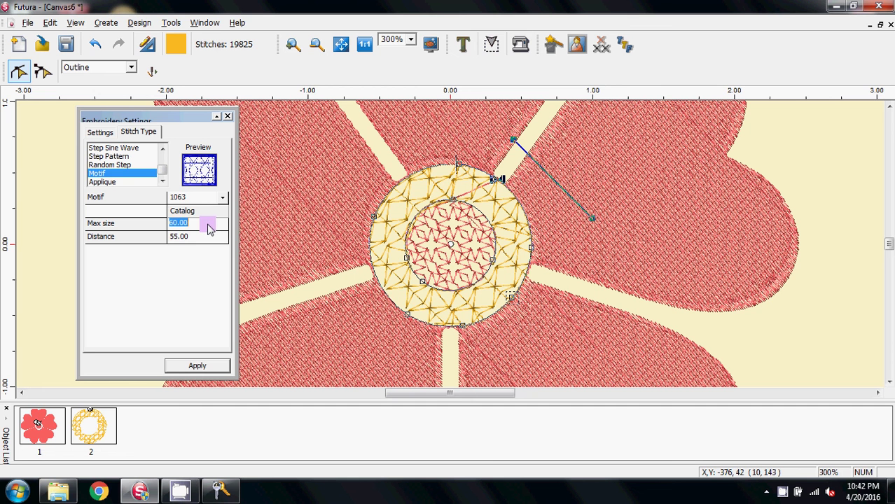
{"action": "key", "text": "Up"}
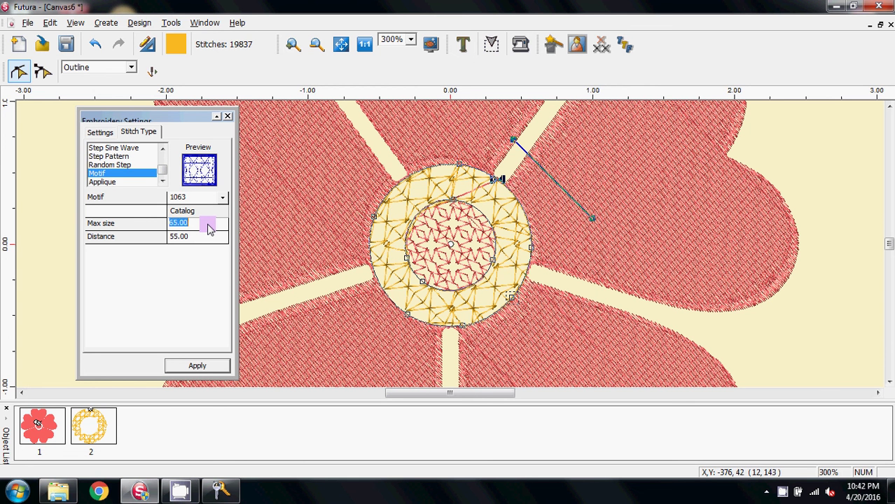
{"action": "type", "text": "55"}
{"action": "left_click", "coordinate": [200, 365]}
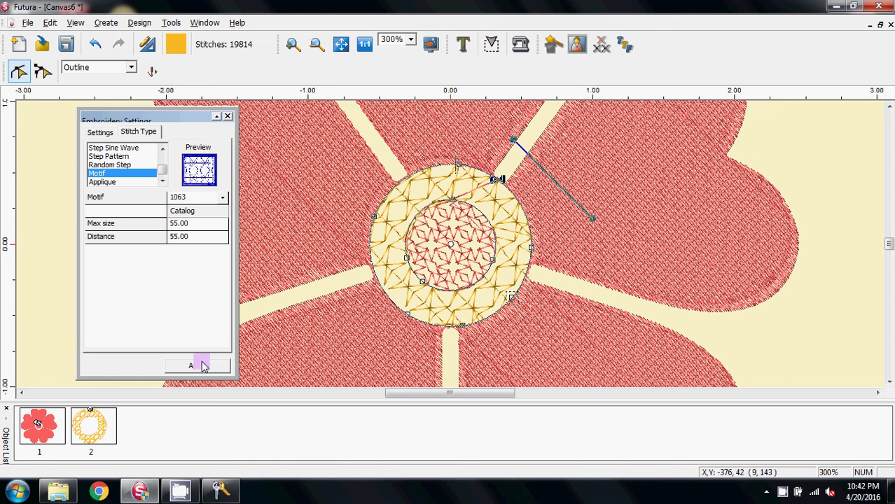
{"action": "left_click", "coordinate": [196, 224]}
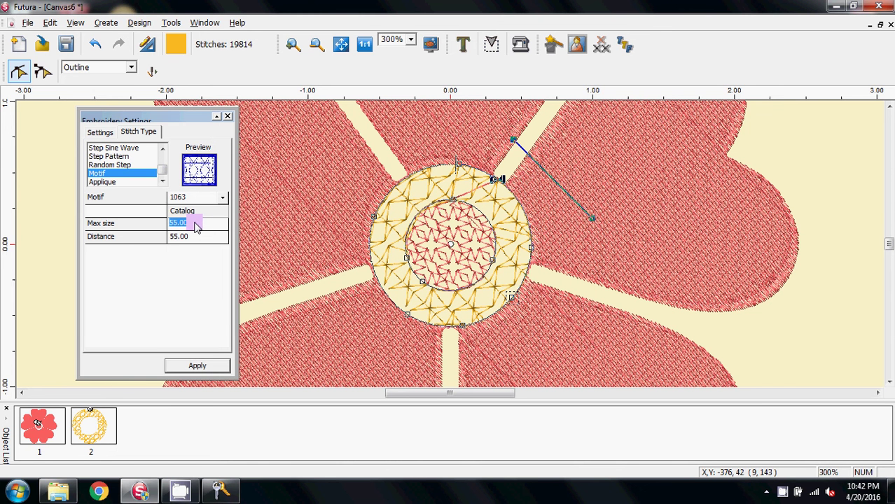
{"action": "type", "text": "40"}
{"action": "key", "text": "Return"}
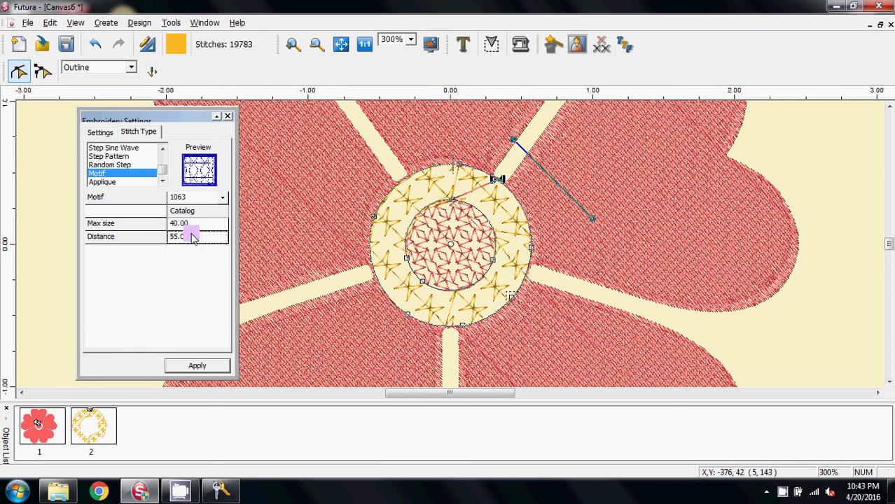
Set the ring's motif distance to 30 and apply it for a denser fill
{"action": "left_click", "coordinate": [193, 237]}
{"action": "type", "text": "60"}
{"action": "key", "text": "Return"}
{"action": "left_click", "coordinate": [193, 238]}
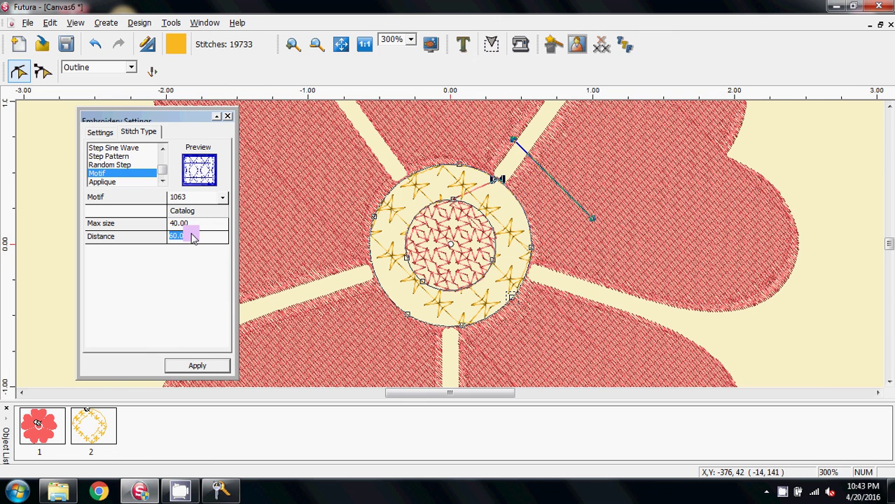
{"action": "type", "text": "6"}
{"action": "key", "text": "BackSpace"}
{"action": "type", "text": "30"}
{"action": "left_click", "coordinate": [198, 368]}
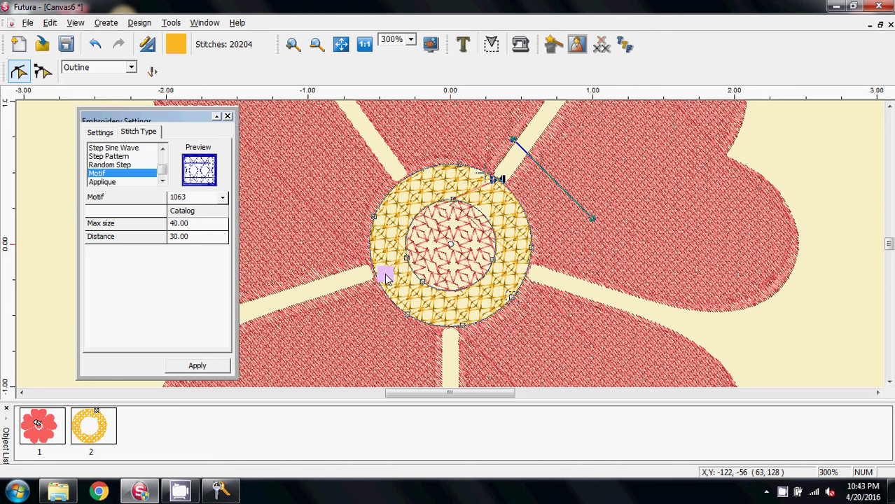
Turn on a satin outline for the gold centre ring and set its width to 15
{"action": "left_click", "coordinate": [98, 133]}
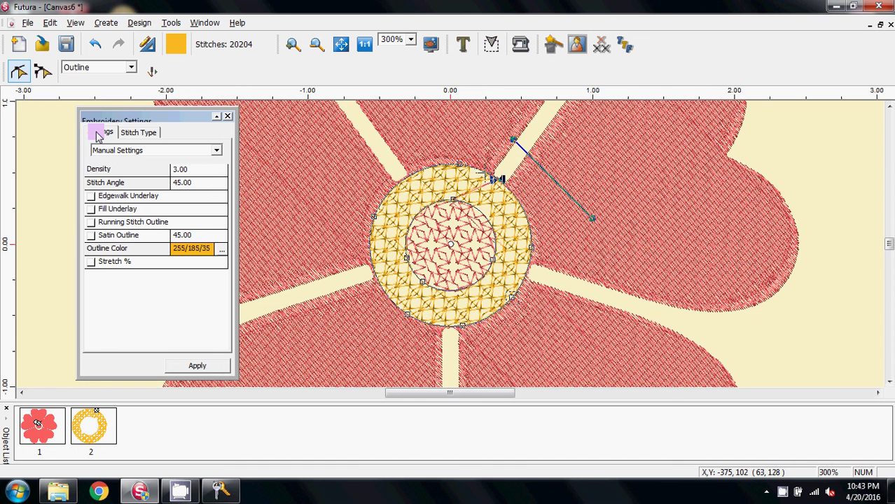
{"action": "left_click", "coordinate": [91, 236]}
{"action": "left_click", "coordinate": [203, 366]}
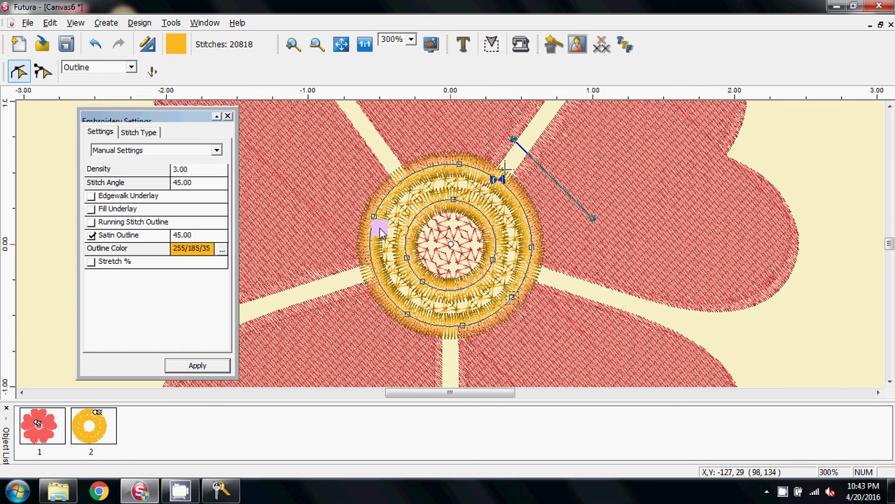
{"action": "left_click", "coordinate": [184, 238]}
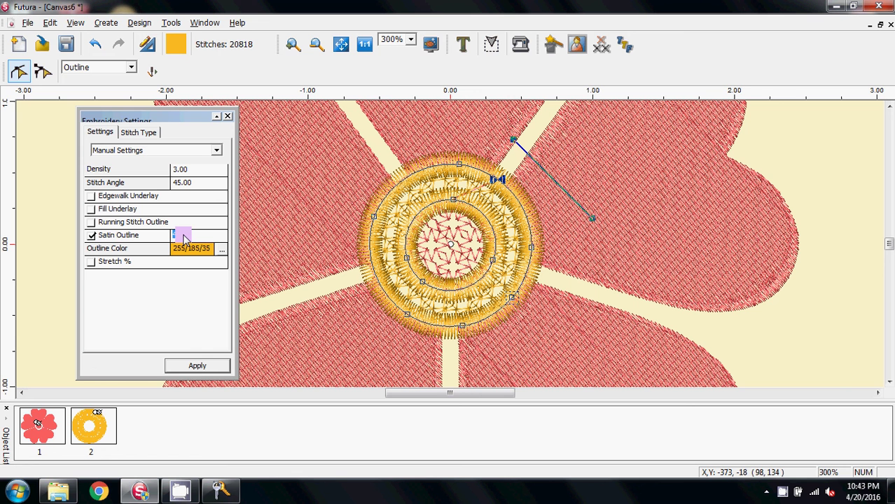
{"action": "type", "text": "15"}
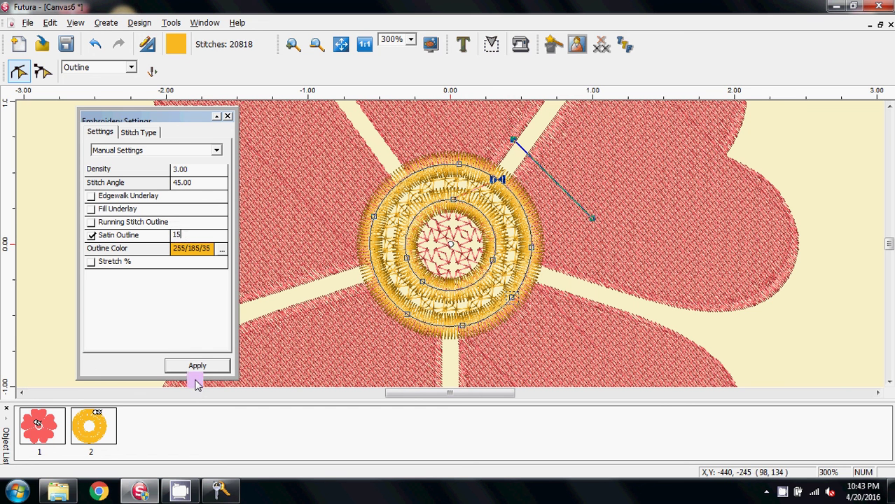
{"action": "left_click", "coordinate": [193, 368]}
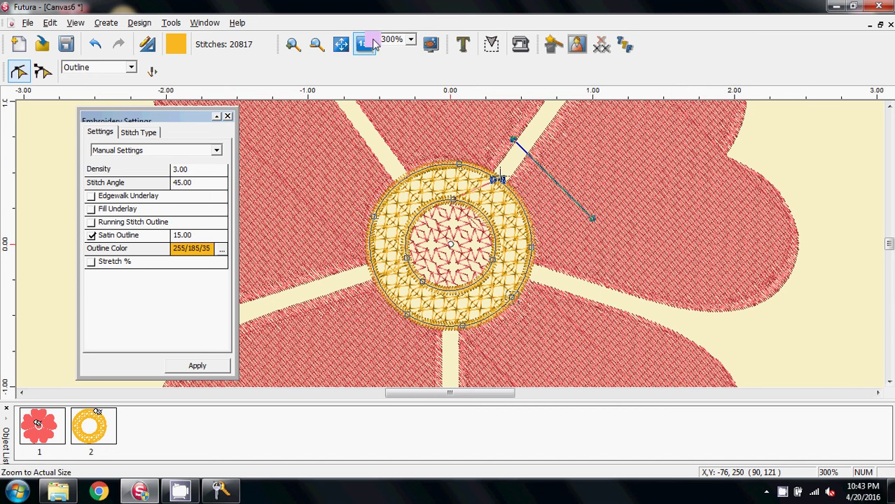
Zoom the view to 200% and select the flower petals object
{"action": "left_click", "coordinate": [412, 39]}
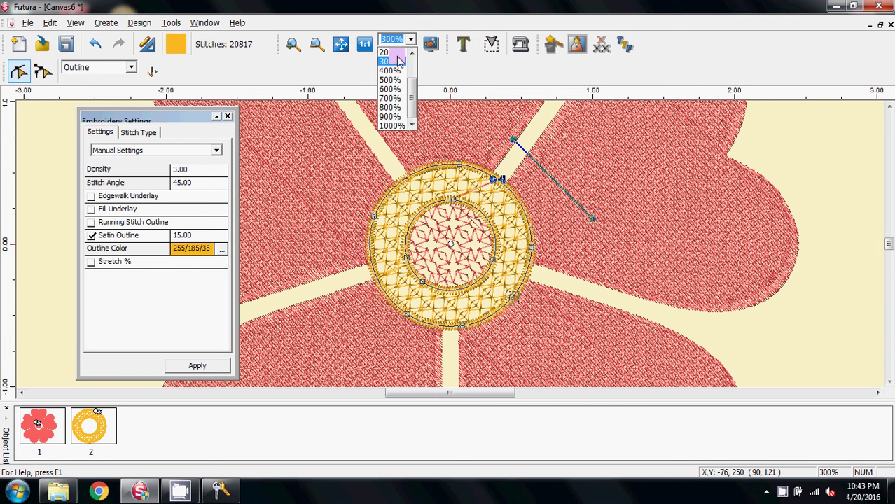
{"action": "left_click", "coordinate": [391, 52]}
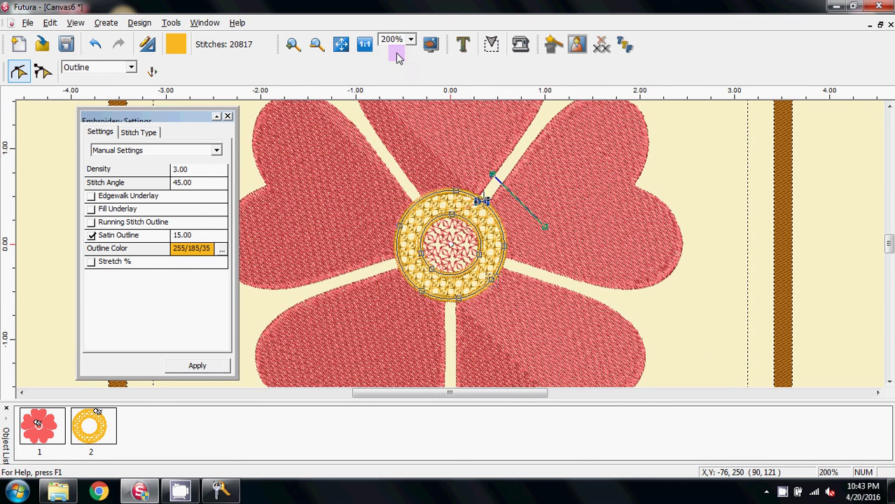
{"action": "left_click", "coordinate": [315, 253]}
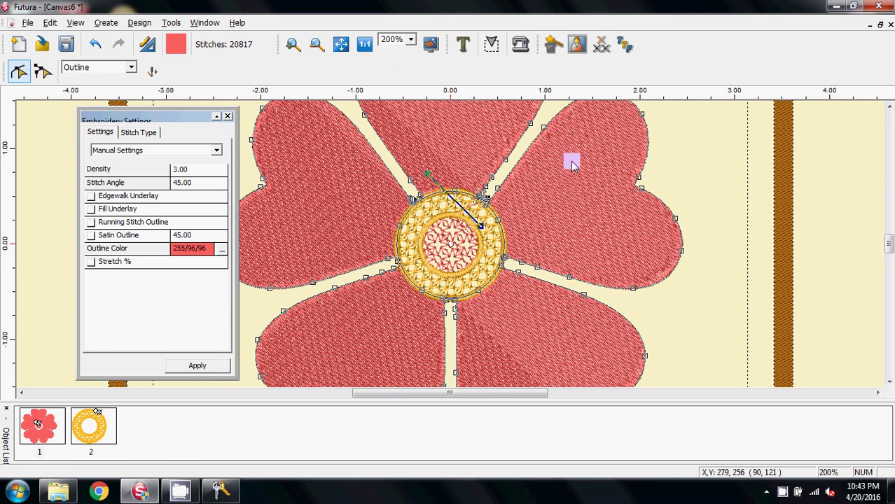
Switch the petals' stitch type to Motif and apply circle pattern 2048.ref from the catalog
{"action": "left_click", "coordinate": [141, 133]}
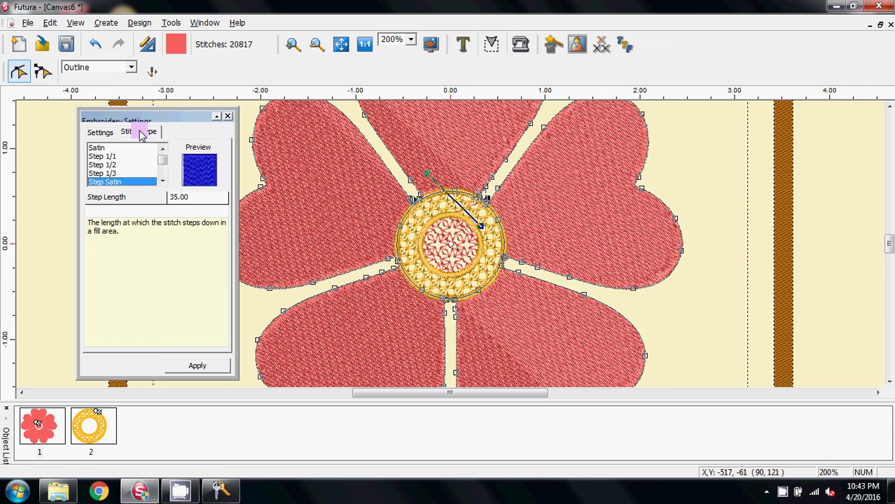
{"action": "left_click", "coordinate": [164, 175]}
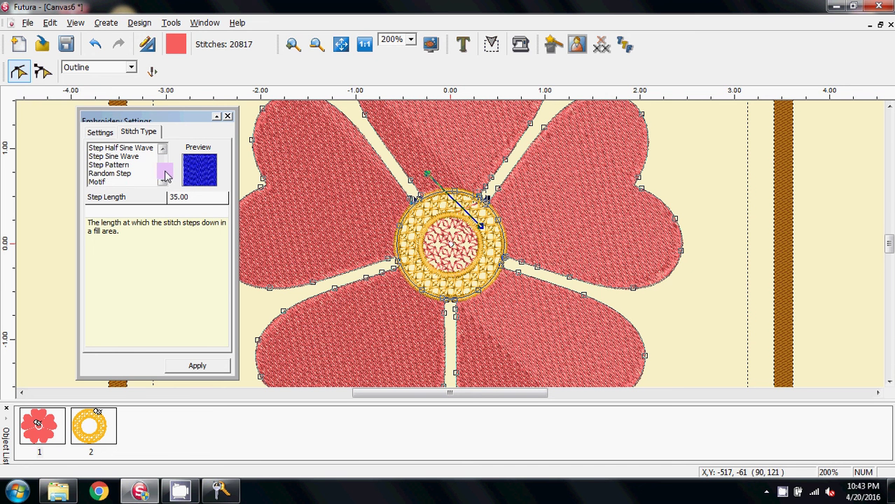
{"action": "left_click", "coordinate": [91, 181]}
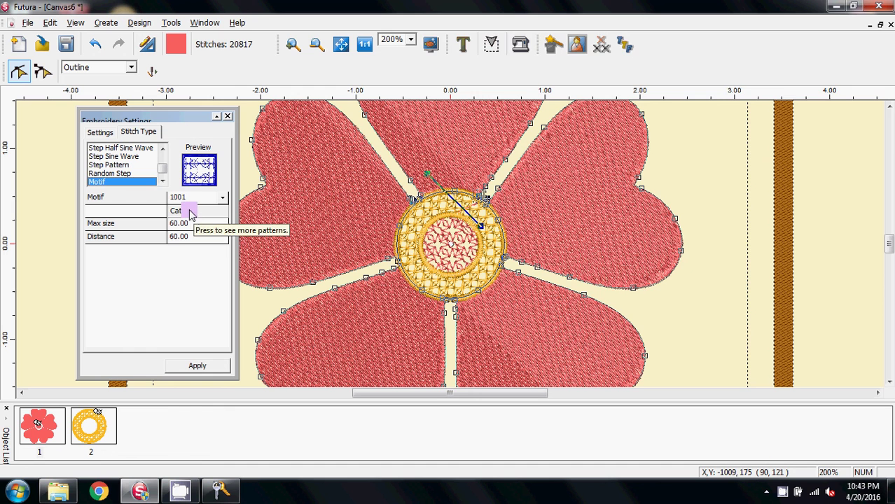
{"action": "left_click", "coordinate": [190, 213]}
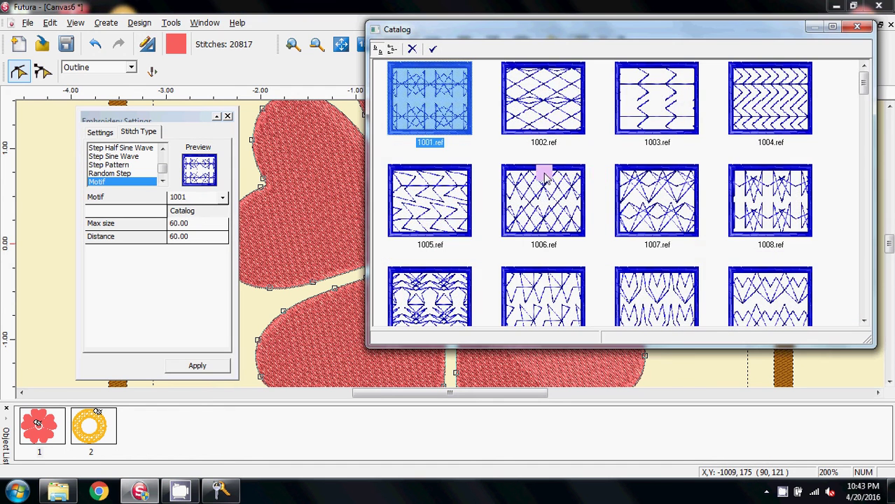
{"action": "scroll", "coordinate": [544, 203], "scroll_direction": "down", "scroll_amount": 15}
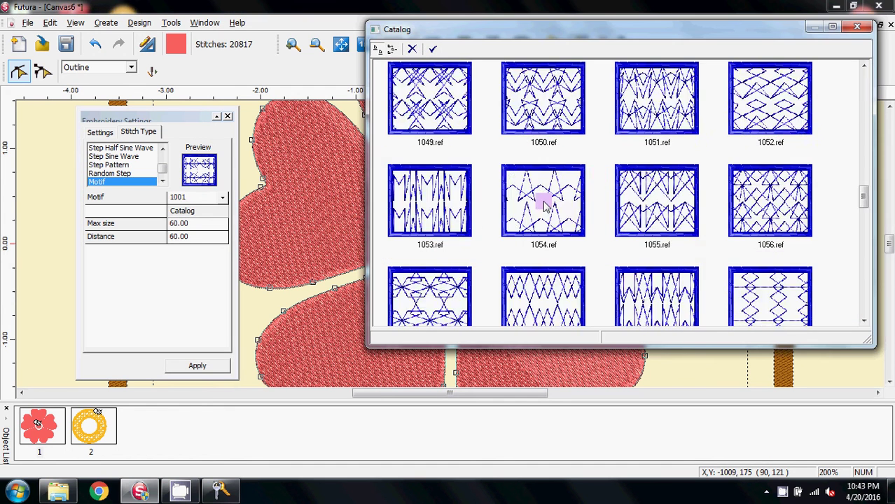
{"action": "scroll", "coordinate": [545, 204], "scroll_direction": "down", "scroll_amount": 3}
{"action": "scroll", "coordinate": [545, 204], "scroll_direction": "down", "scroll_amount": 3}
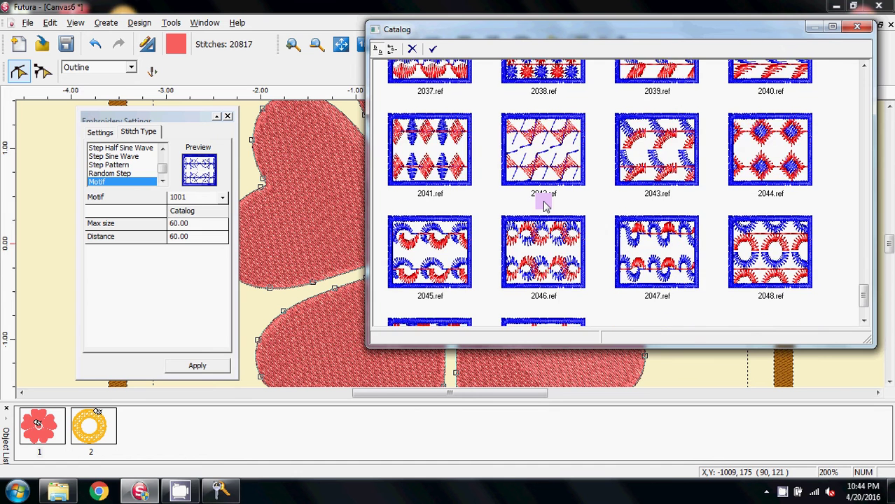
{"action": "scroll", "coordinate": [545, 205], "scroll_direction": "down", "scroll_amount": 2}
{"action": "scroll", "coordinate": [635, 236], "scroll_direction": "up", "scroll_amount": 2}
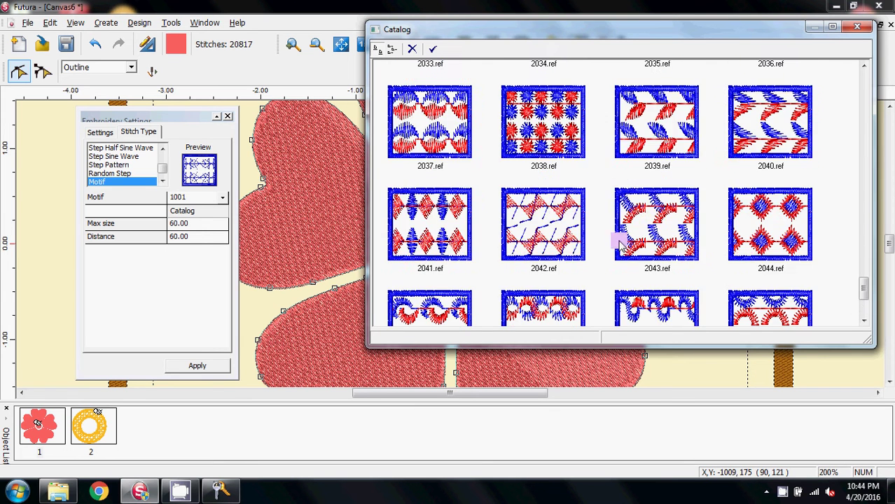
{"action": "scroll", "coordinate": [645, 236], "scroll_direction": "down", "scroll_amount": 2}
{"action": "double_click", "coordinate": [768, 175]}
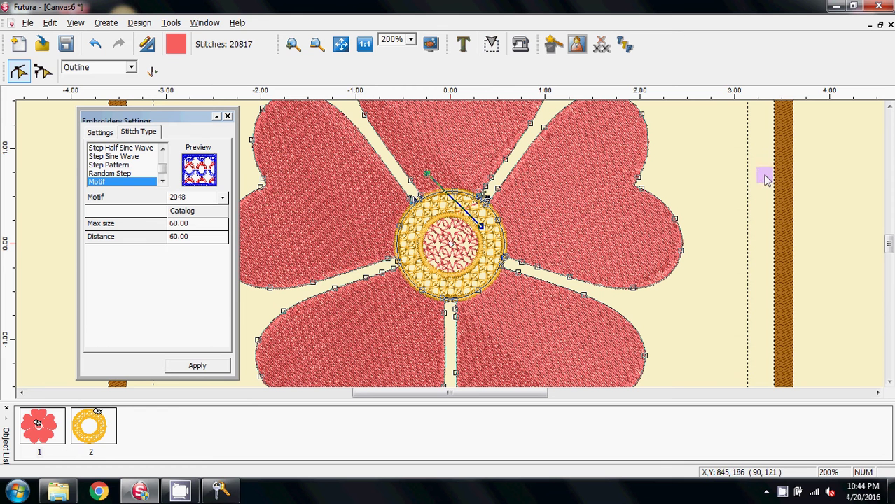
{"action": "left_click", "coordinate": [199, 368]}
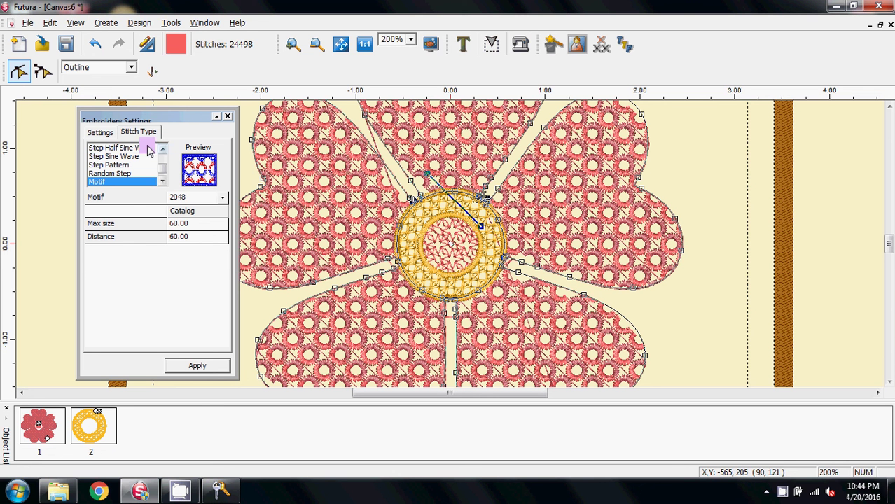
Enable a satin outline on the heart petals with a width of 15
{"action": "left_click", "coordinate": [101, 132]}
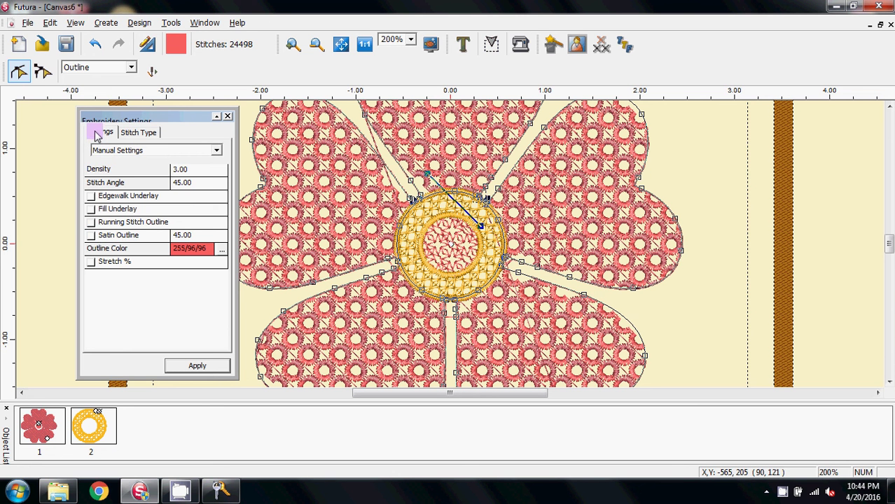
{"action": "left_click", "coordinate": [92, 237]}
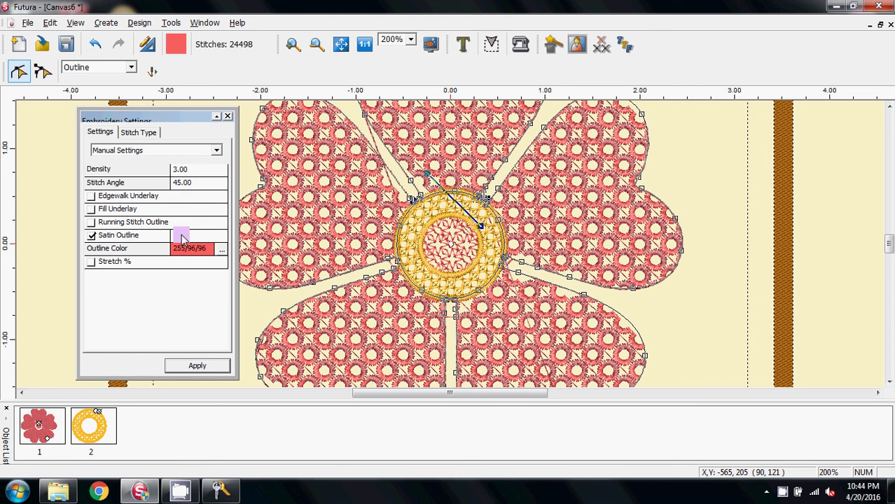
{"action": "left_click", "coordinate": [183, 236]}
{"action": "type", "text": "15"}
{"action": "left_click", "coordinate": [206, 368]}
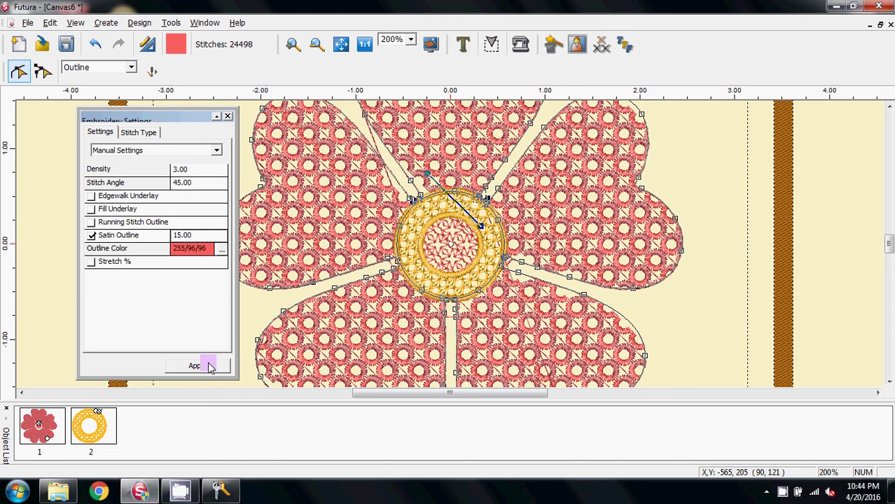
{"action": "left_click", "coordinate": [208, 367]}
Close the embroidery settings, leave outline editing, and view the flower at actual size
{"action": "left_click", "coordinate": [228, 116]}
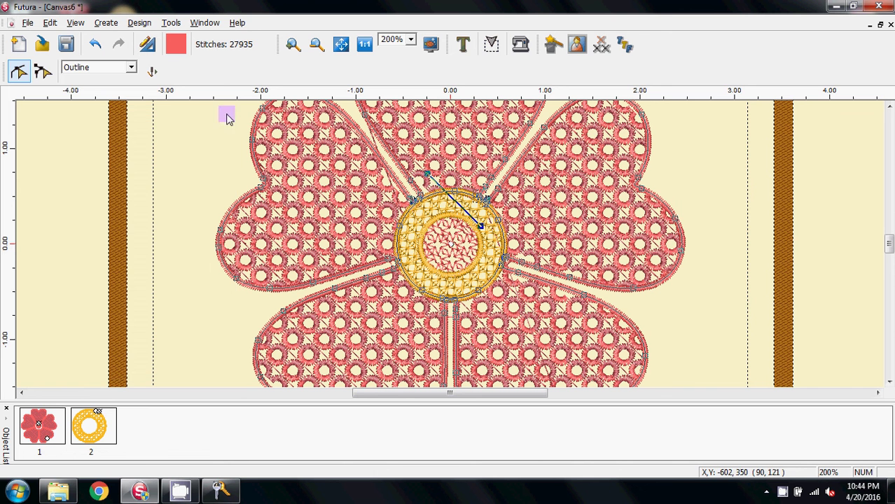
{"action": "left_click", "coordinate": [19, 74]}
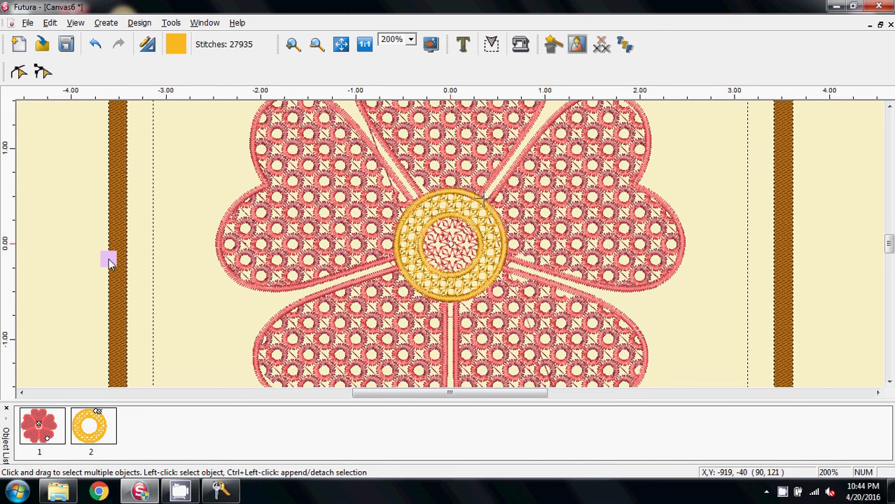
{"action": "scroll", "coordinate": [109, 261], "scroll_direction": "down", "scroll_amount": 1}
{"action": "scroll", "coordinate": [109, 261], "scroll_direction": "down", "scroll_amount": 1}
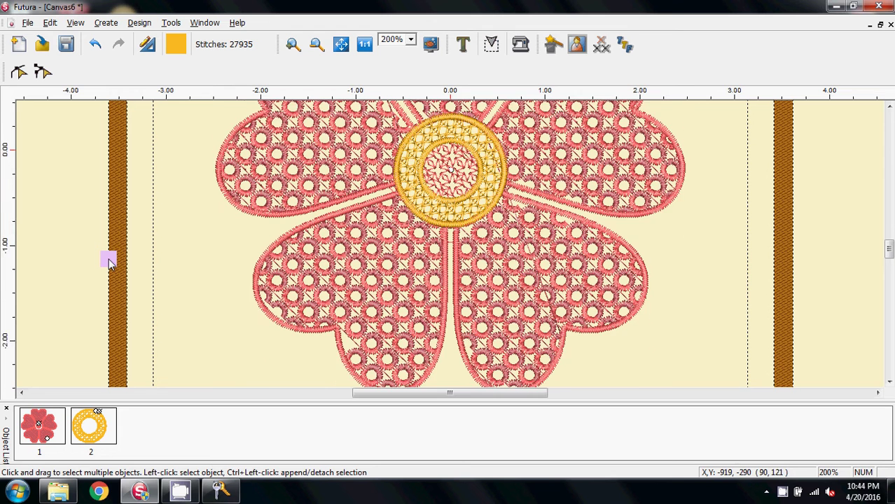
{"action": "scroll", "coordinate": [109, 260], "scroll_direction": "up", "scroll_amount": 4}
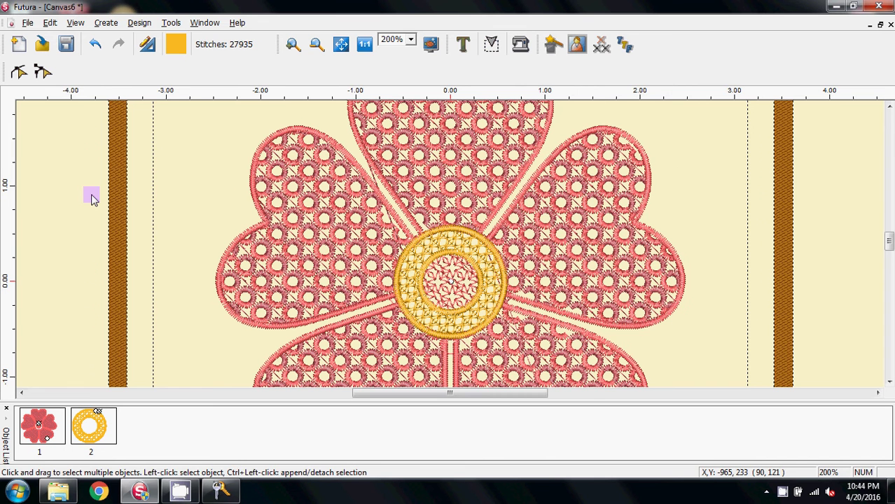
{"action": "left_click", "coordinate": [365, 45]}
{"action": "scroll", "coordinate": [201, 224], "scroll_direction": "down", "scroll_amount": 1}
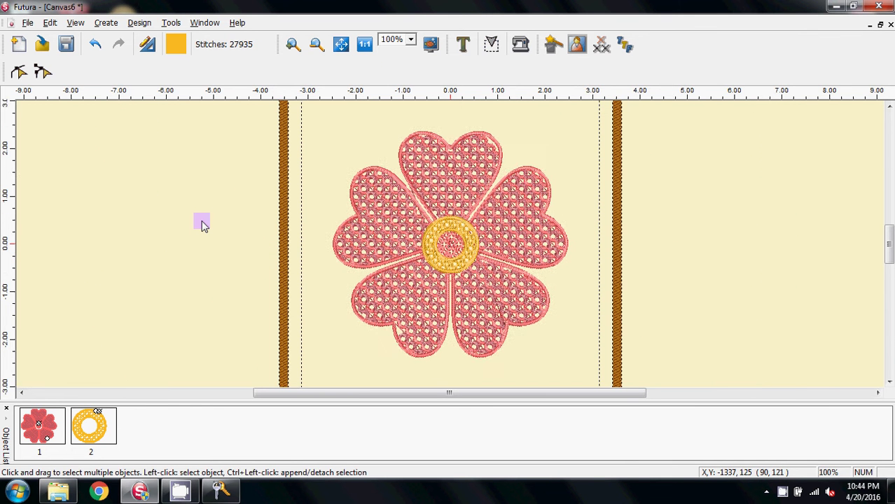
{"action": "scroll", "coordinate": [201, 225], "scroll_direction": "down", "scroll_amount": 1}
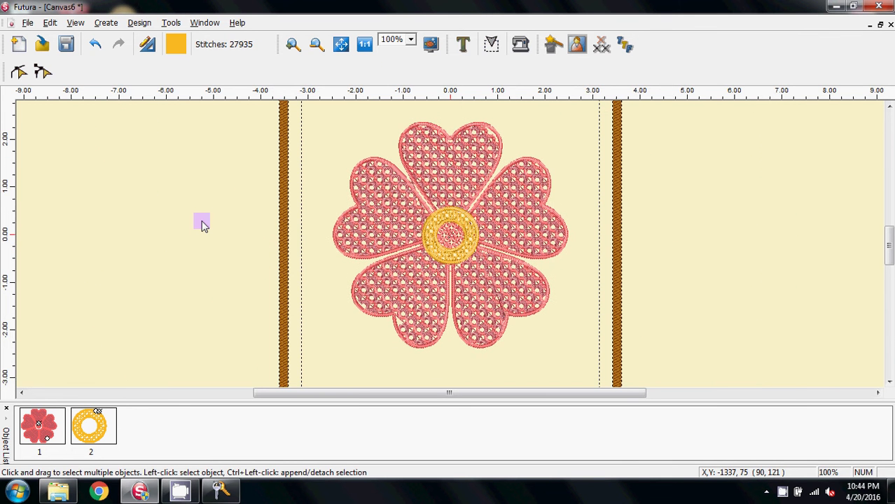
Save the design under the new name flowerfsl
{"action": "left_click", "coordinate": [26, 22]}
{"action": "left_click", "coordinate": [63, 100]}
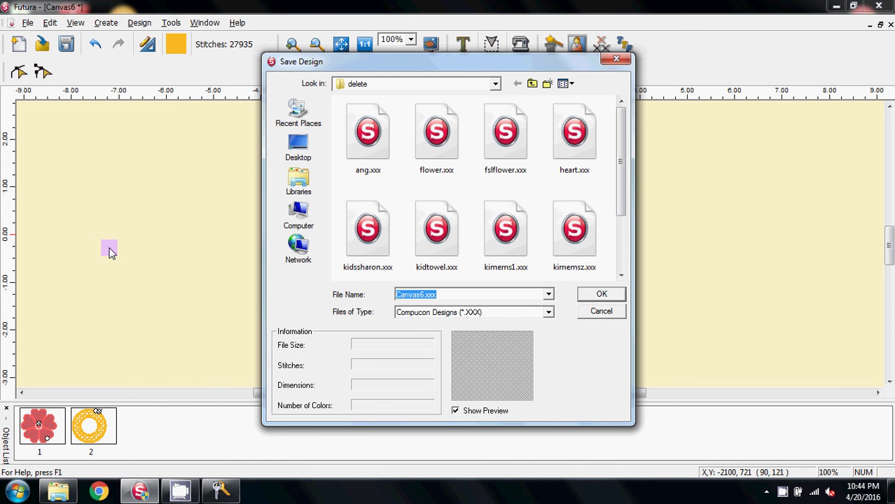
{"action": "type", "text": "flower"}
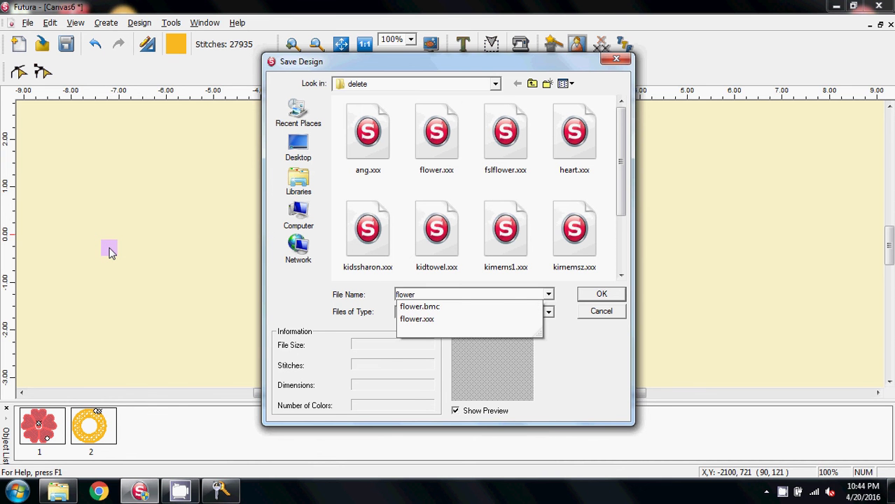
{"action": "type", "text": "g"}
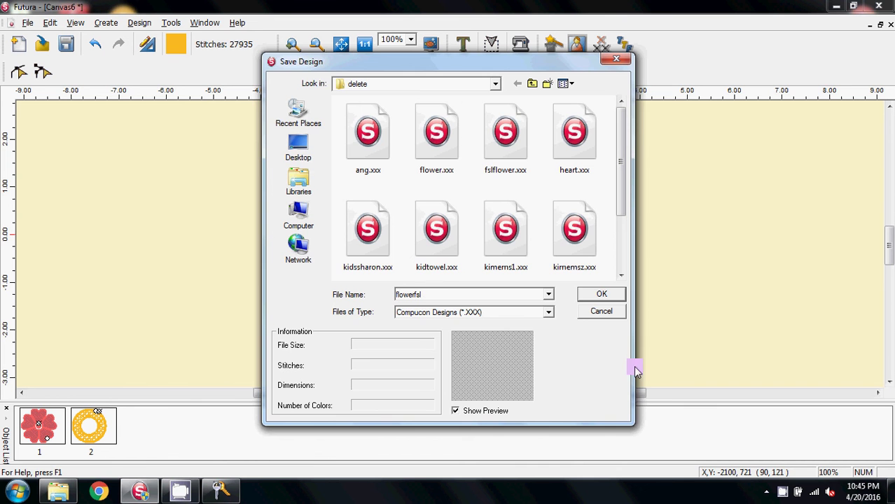
{"action": "left_click", "coordinate": [594, 295]}
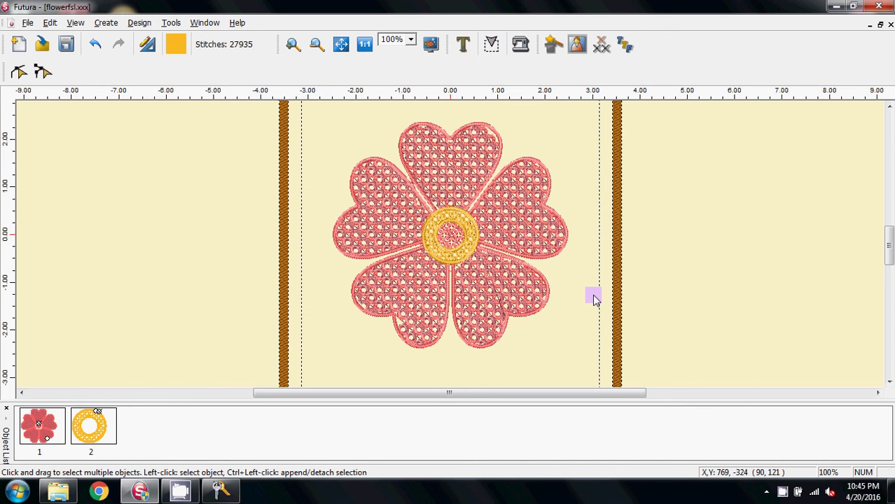
Close the flower design document, agreeing to save changes
{"action": "mouse_move", "coordinate": [131, 434]}
{"action": "left_mouse_down"}
{"action": "mouse_move", "coordinate": [16, 441]}
{"action": "mouse_move", "coordinate": [79, 418]}
{"action": "mouse_move", "coordinate": [42, 419]}
{"action": "mouse_move", "coordinate": [71, 433]}
{"action": "mouse_move", "coordinate": [77, 420]}
{"action": "mouse_move", "coordinate": [356, 306]}
{"action": "mouse_move", "coordinate": [400, 271]}
{"action": "mouse_move", "coordinate": [406, 311]}
{"action": "mouse_move", "coordinate": [428, 250]}
{"action": "mouse_move", "coordinate": [859, 73]}
{"action": "mouse_move", "coordinate": [891, 29]}
{"action": "left_mouse_up"}
{"action": "left_click", "coordinate": [891, 28]}
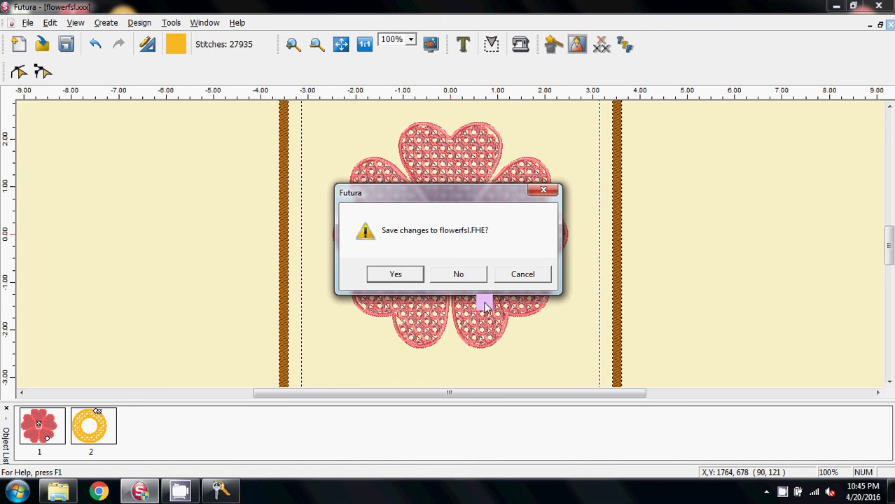
{"action": "left_click", "coordinate": [390, 275]}
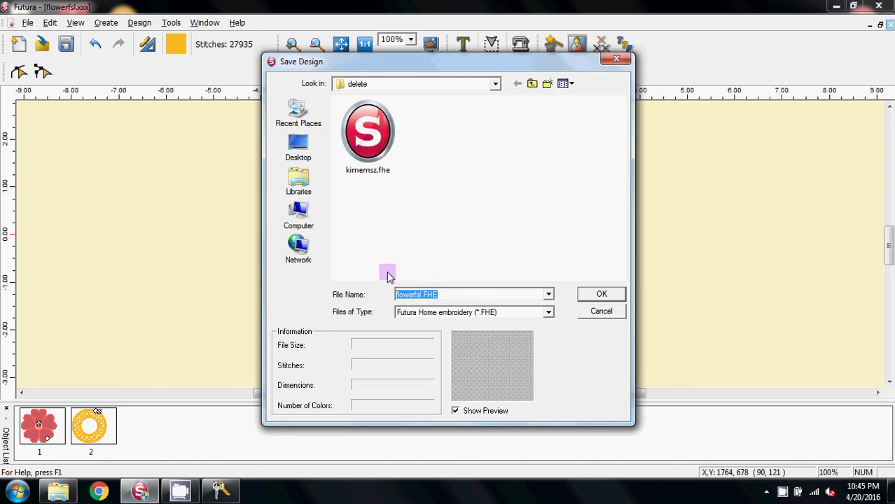
Confirm saving as flowerfsl.FHE, then reopen flowerfsl.xxx from recent files and select its first object
{"action": "left_click", "coordinate": [597, 295]}
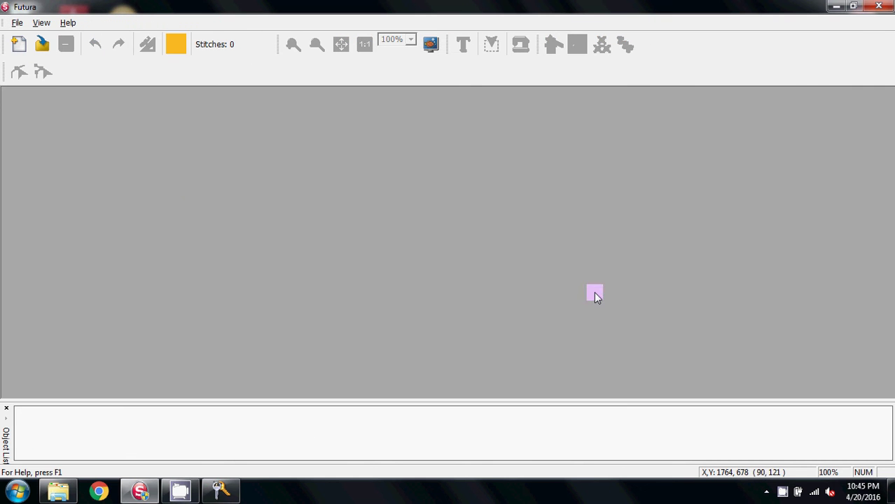
{"action": "left_click", "coordinate": [17, 24]}
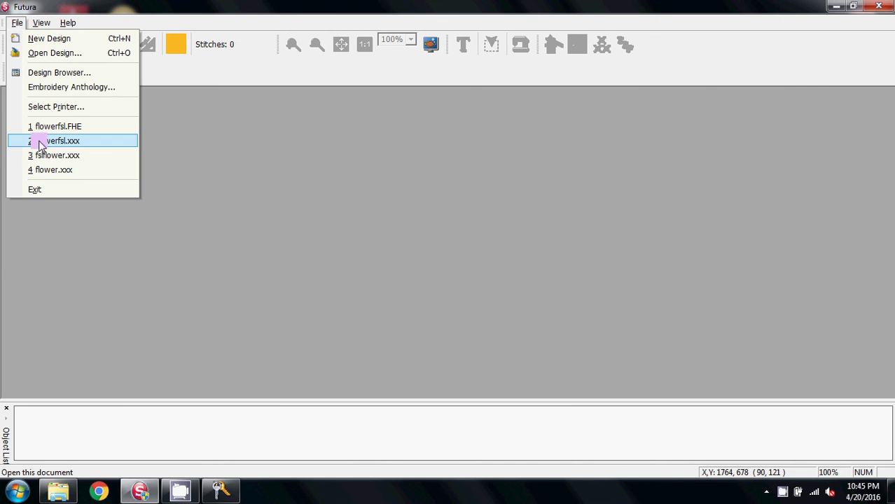
{"action": "left_click", "coordinate": [41, 143]}
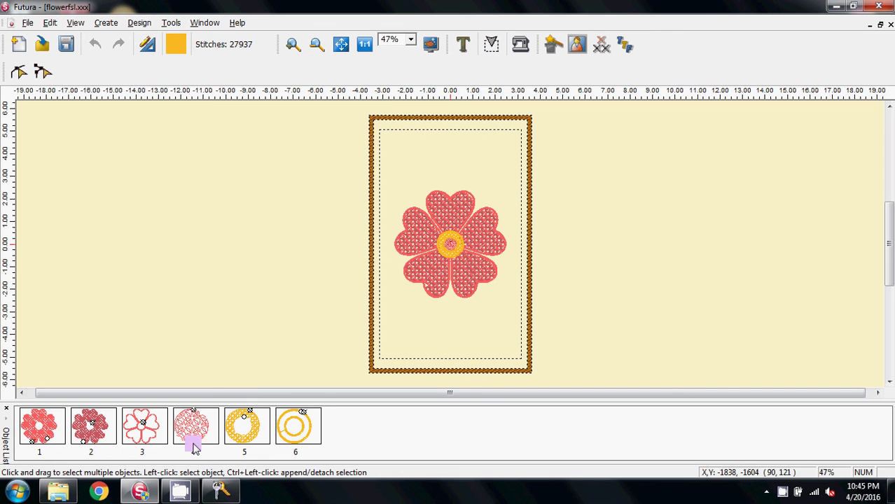
{"action": "left_click", "coordinate": [42, 430]}
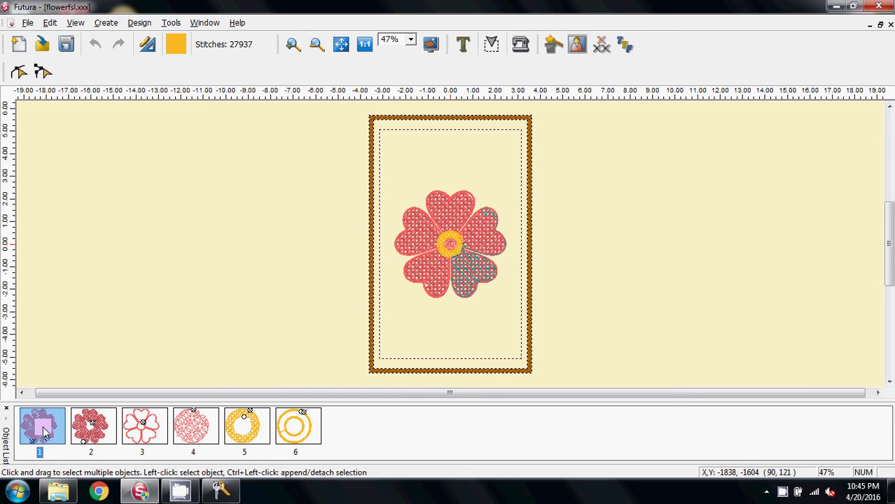
Move the second object to first place in the Object List
{"action": "left_click", "coordinate": [244, 430], "text": "shift"}
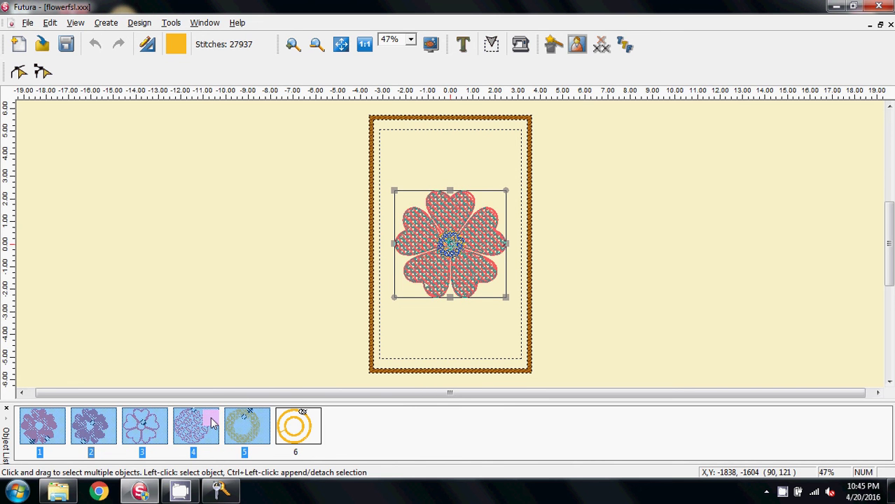
{"action": "left_click", "coordinate": [91, 428]}
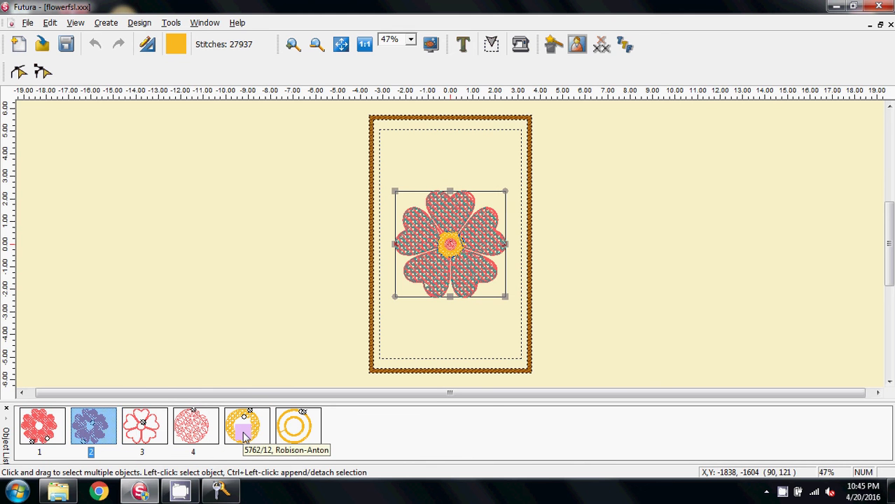
{"action": "left_click_drag", "start_coordinate": [64, 434], "coordinate": [46, 432]}
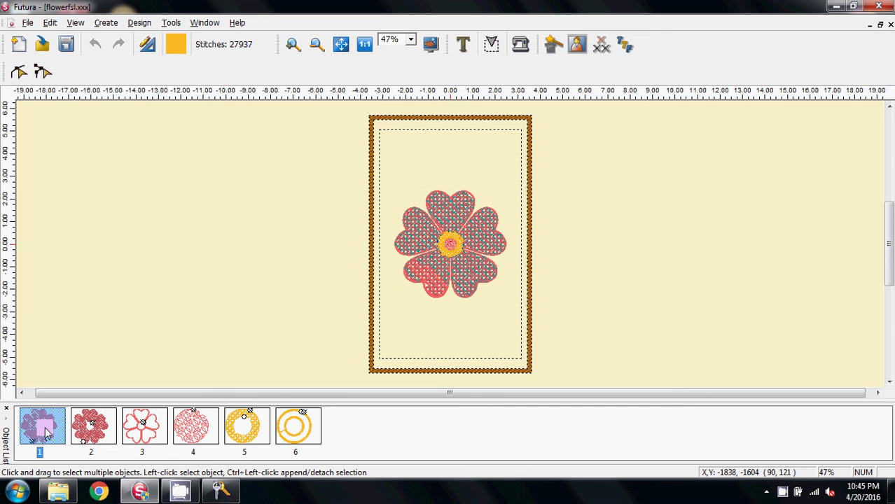
Select objects 1 through 5 and recolour them pure white (255/255/255)
{"action": "left_click", "coordinate": [93, 424], "text": "ctrl"}
{"action": "left_click", "coordinate": [144, 429], "text": "ctrl"}
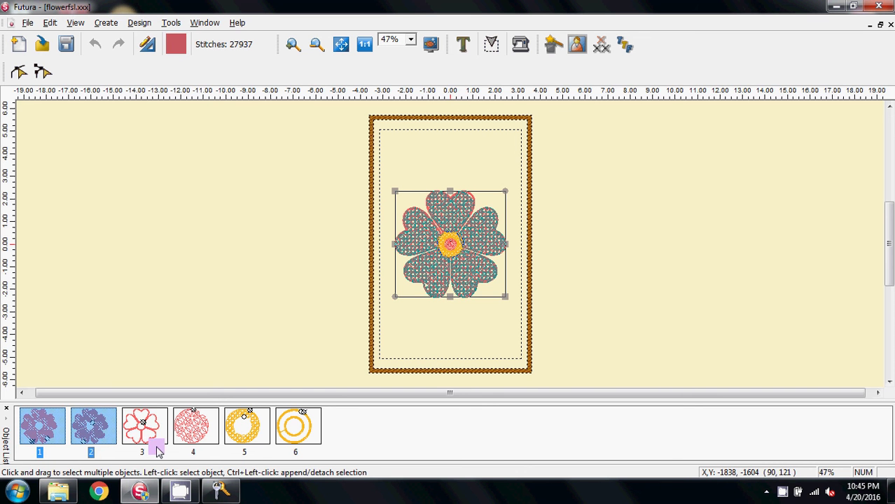
{"action": "left_click", "coordinate": [193, 433], "text": "ctrl"}
{"action": "left_click", "coordinate": [245, 433], "text": "ctrl"}
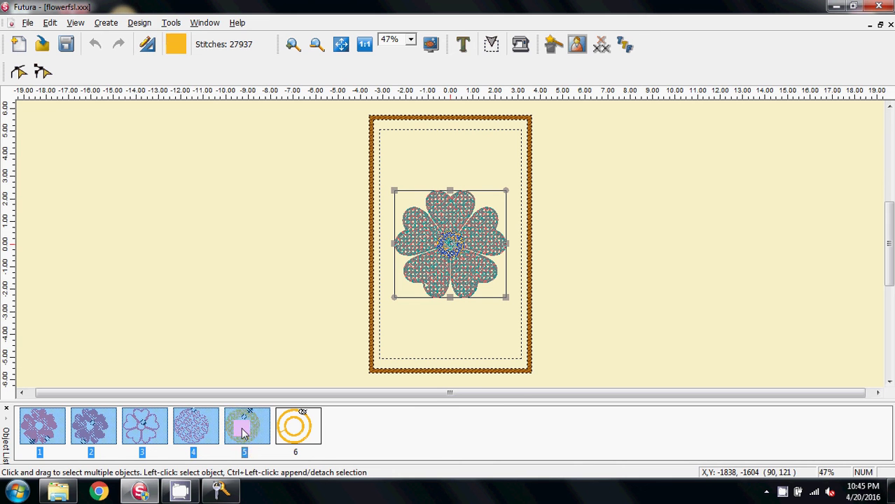
{"action": "left_click", "coordinate": [176, 44]}
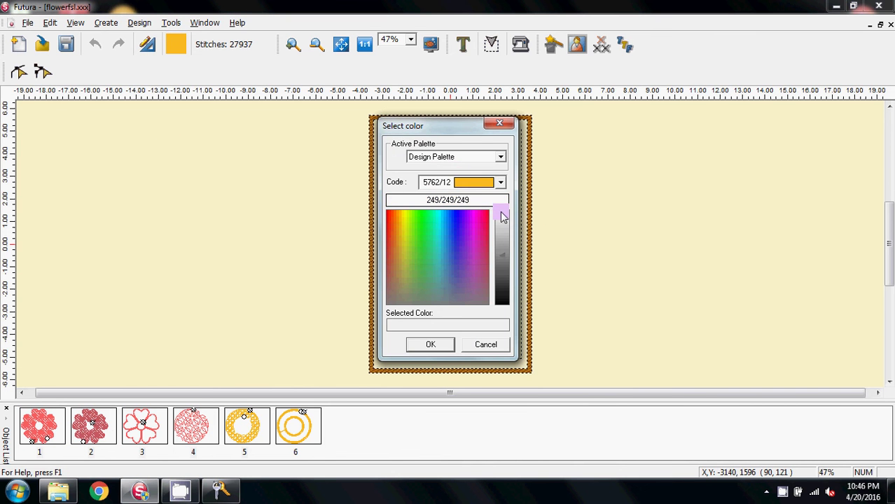
{"action": "left_click", "coordinate": [502, 216]}
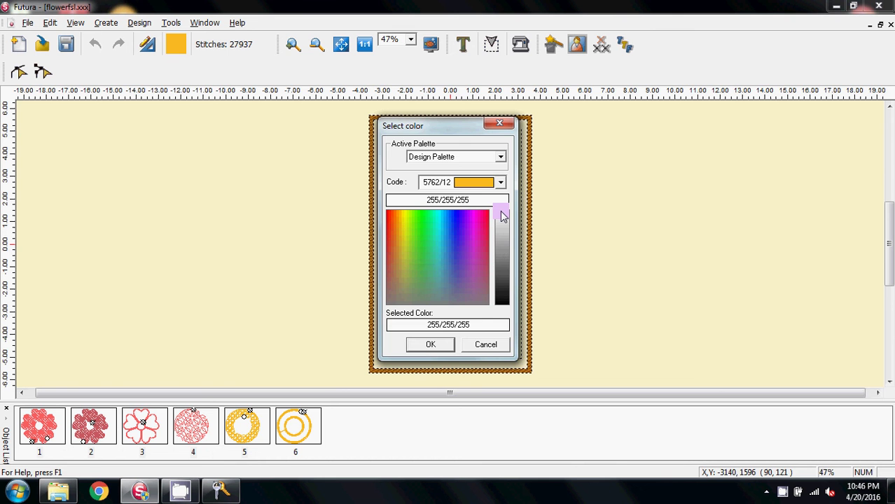
{"action": "left_click", "coordinate": [423, 346]}
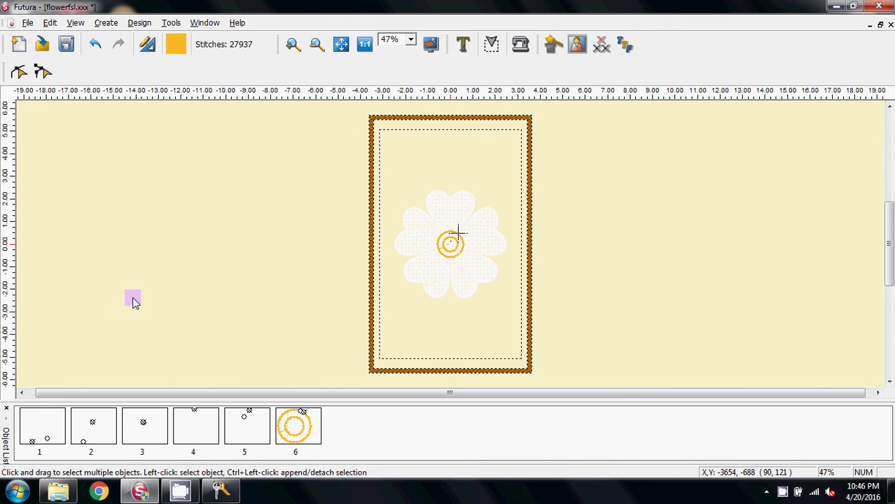
View the design at actual size and change the screen background colour to black
{"action": "left_click", "coordinate": [366, 45]}
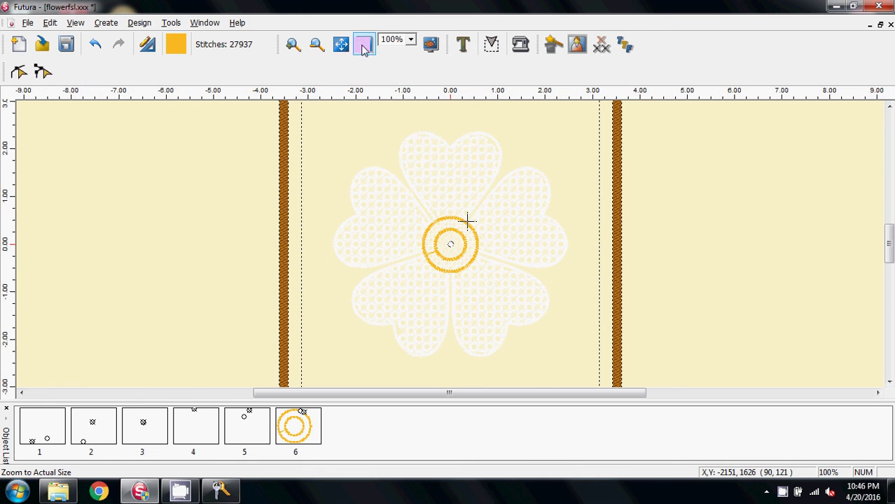
{"action": "left_click", "coordinate": [74, 23]}
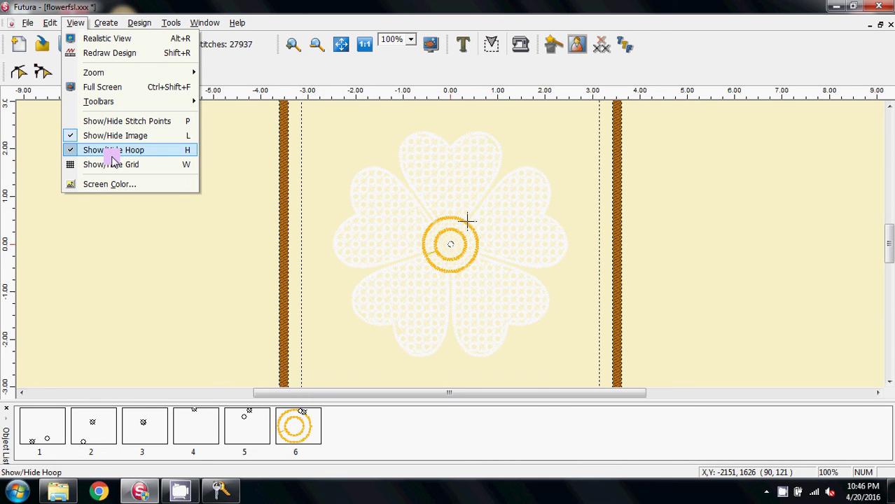
{"action": "left_click", "coordinate": [113, 185]}
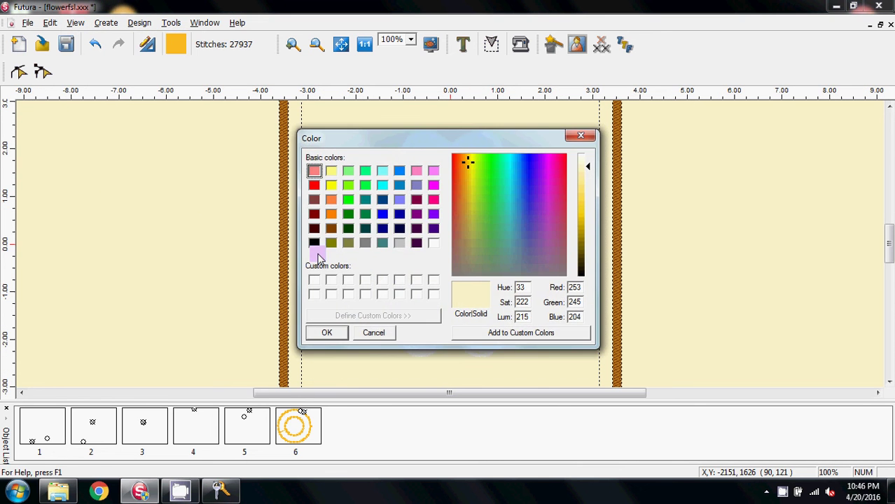
{"action": "left_click", "coordinate": [316, 242]}
{"action": "left_click", "coordinate": [322, 332]}
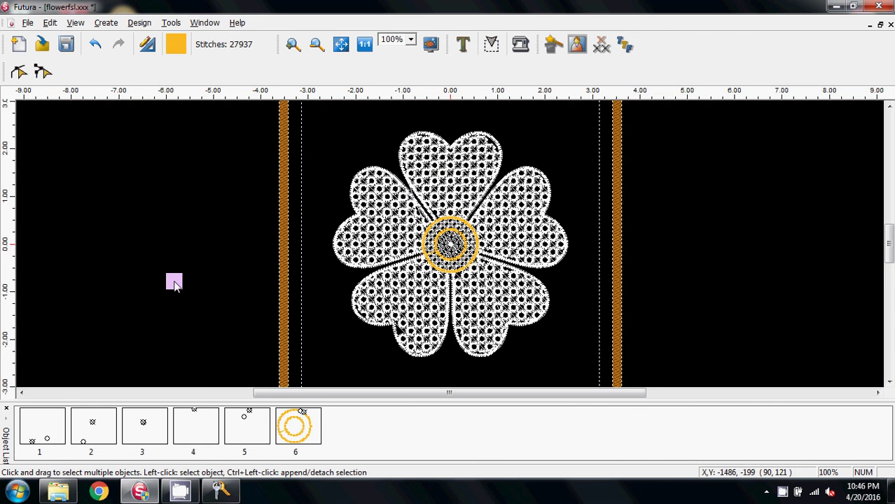